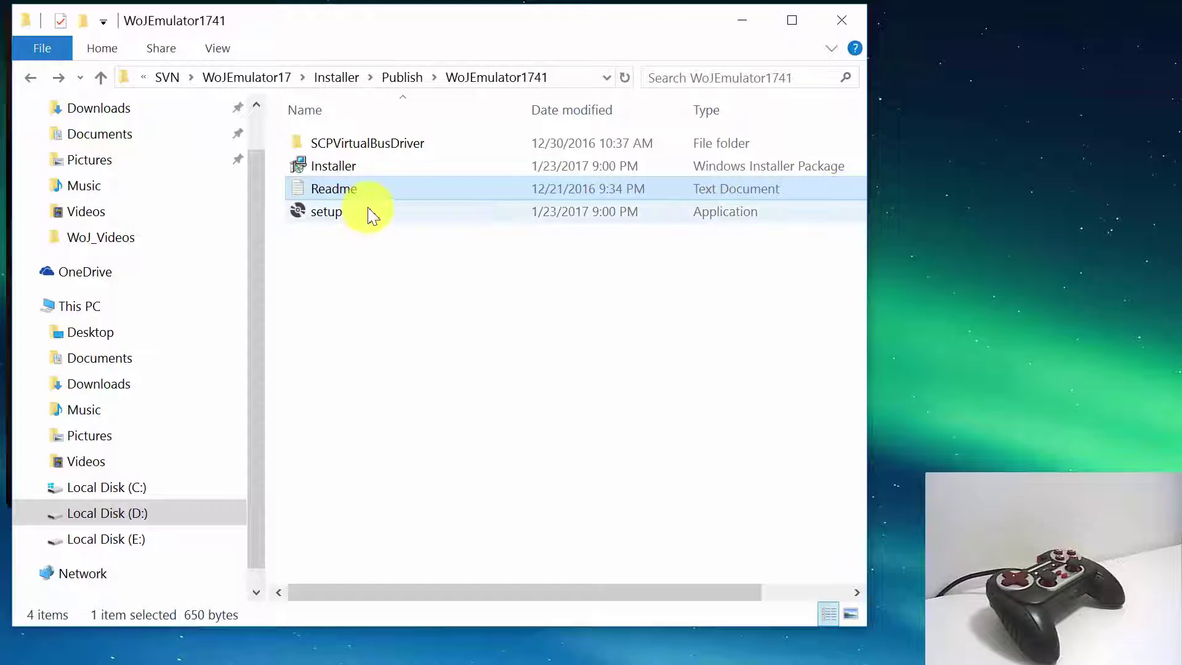
Step: View the installer files in the SCPVirtualBusDriver folder and return to the WoJEmulator1741 folder
{"action": "left_click", "coordinate": [362, 146]}
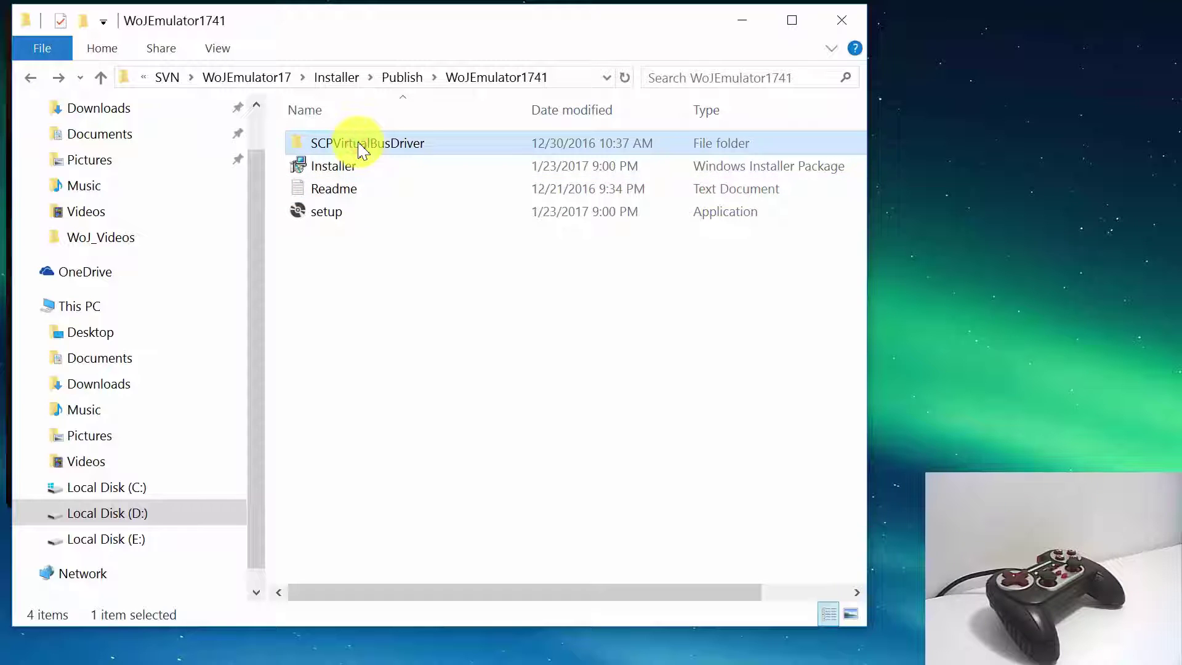
{"action": "double_click", "coordinate": [361, 147]}
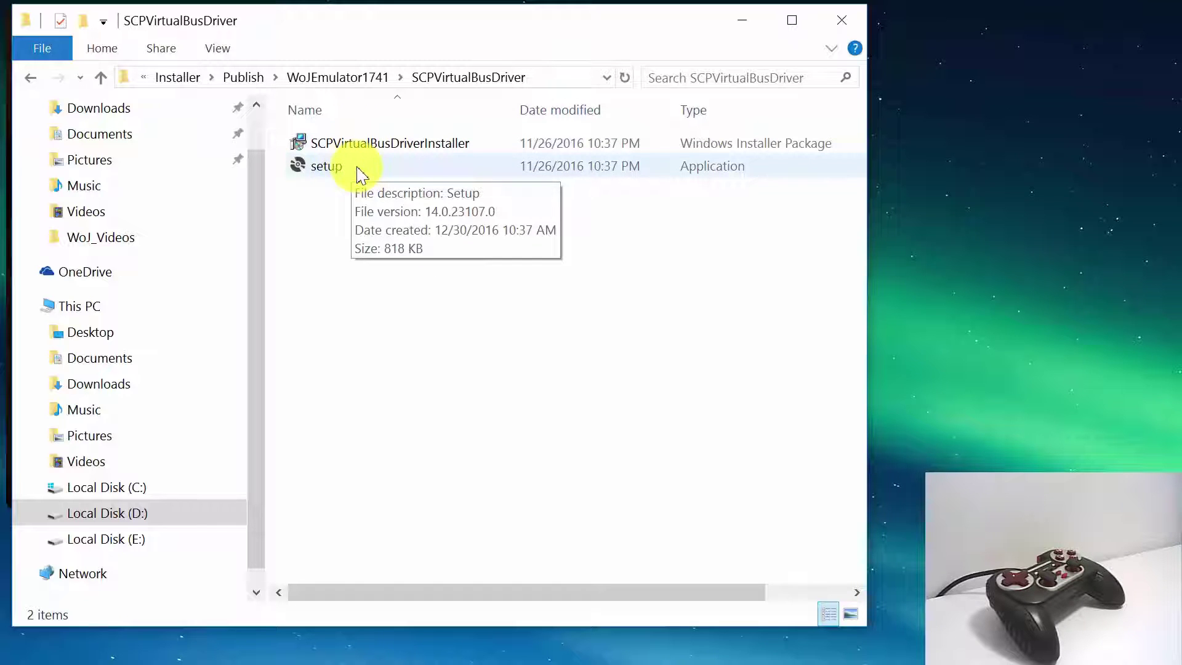
{"action": "left_click", "coordinate": [28, 78]}
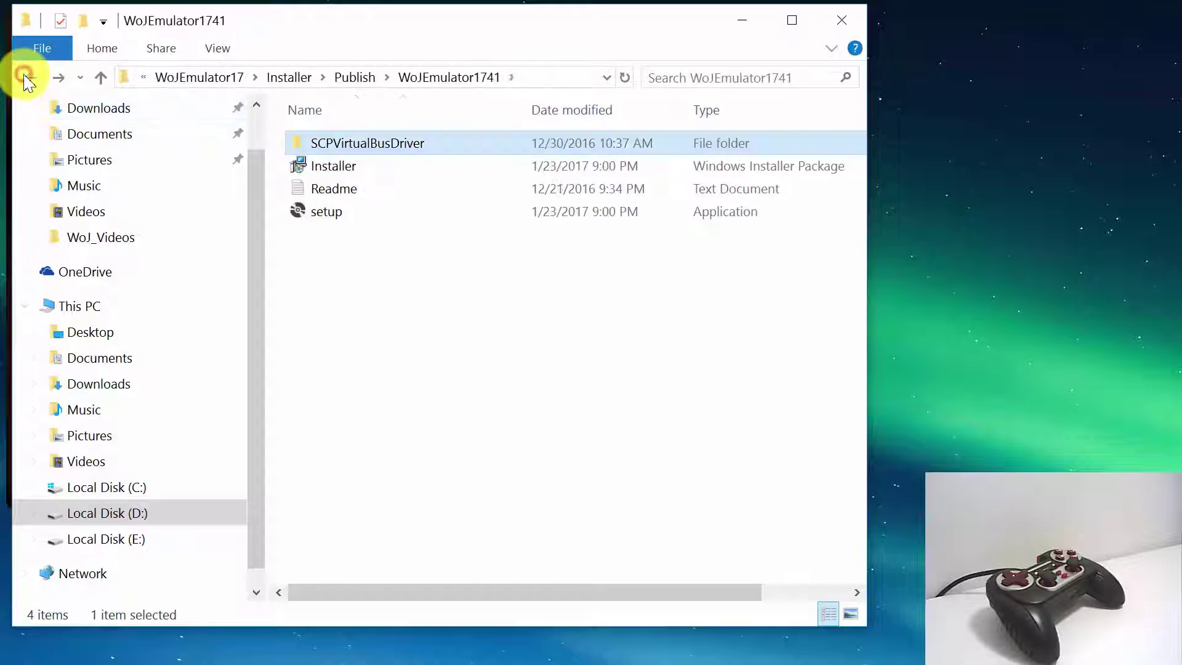
Step: Read the installation and usage instructions in the Readme file and put its window away
{"action": "left_click", "coordinate": [362, 213]}
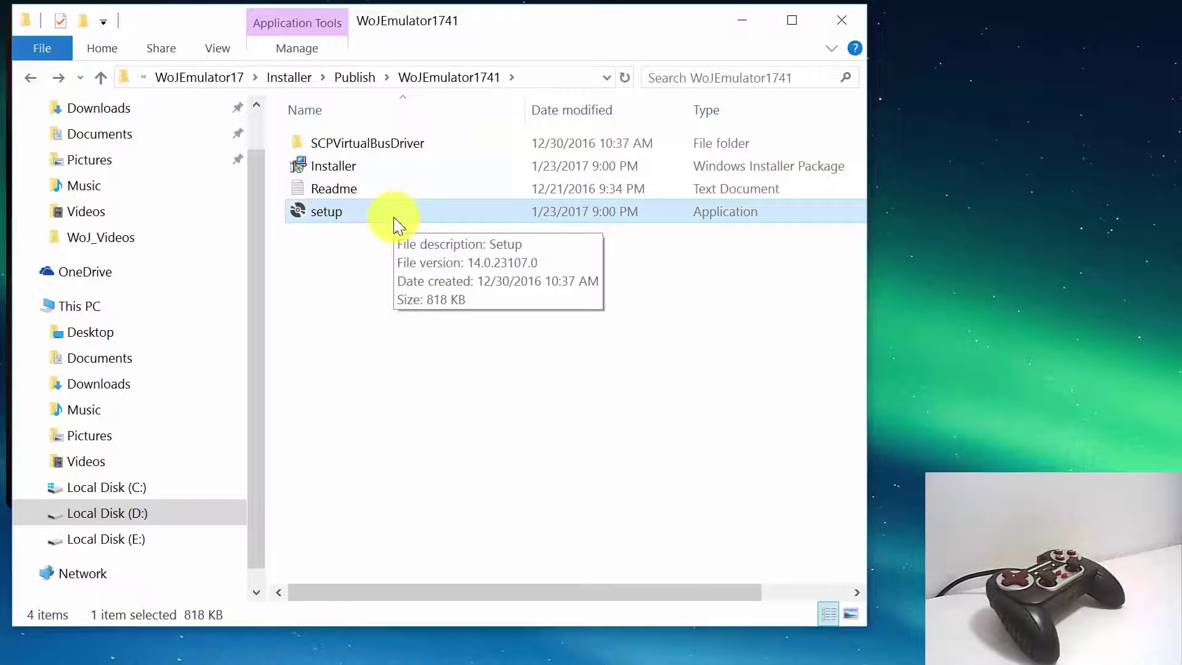
{"action": "double_click", "coordinate": [363, 192]}
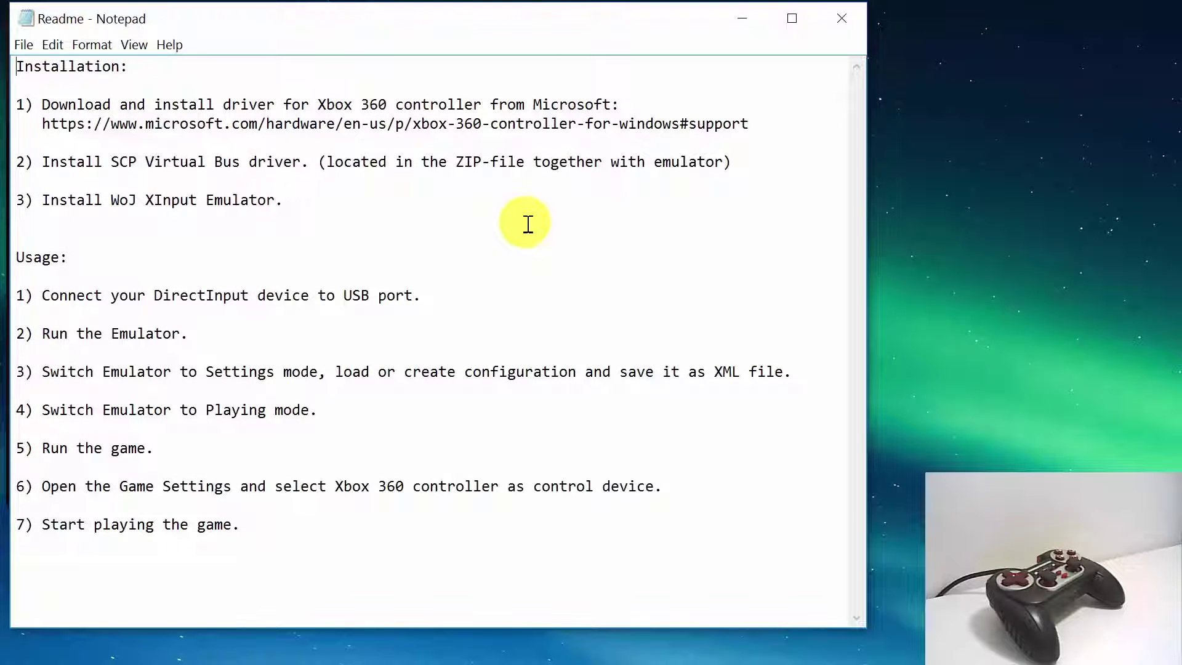
{"action": "left_click", "coordinate": [742, 19]}
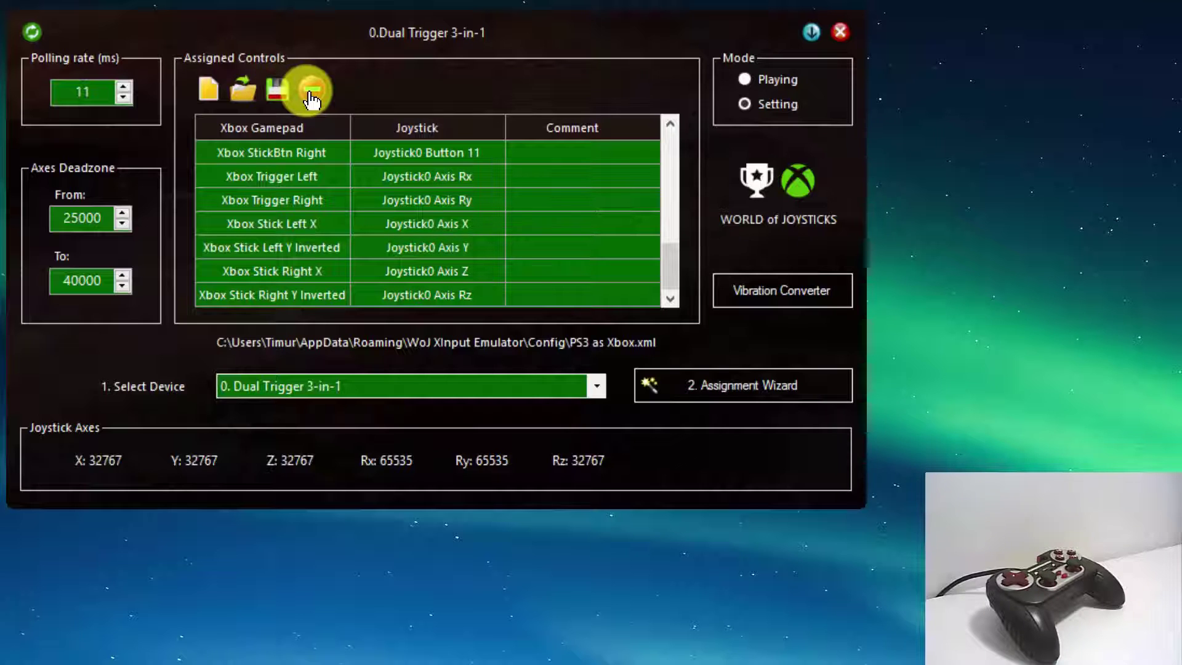
Step: Select the Xbox Trigger Left and Xbox Stick Left X assignments together in the assigned controls
{"action": "left_click", "coordinate": [307, 178]}
{"action": "left_click", "coordinate": [303, 223], "text": "ctrl"}
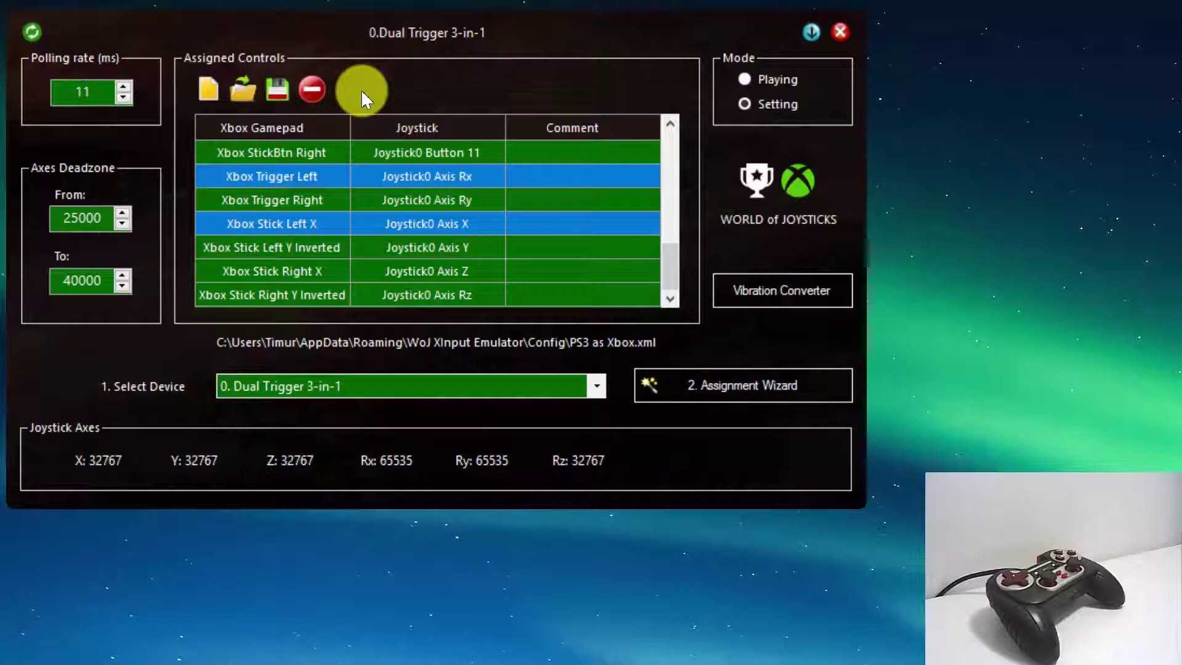
Step: Switch the emulator between Playing and Setting modes, leaving it in Setting mode
{"action": "left_click", "coordinate": [773, 80]}
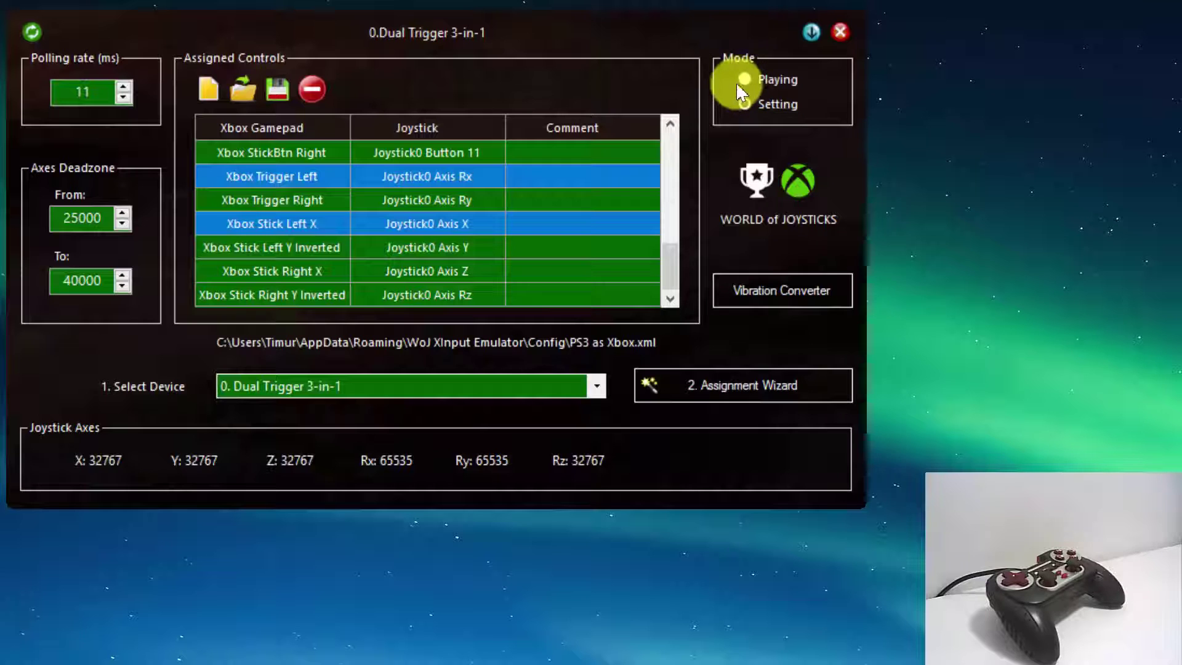
{"action": "left_click", "coordinate": [744, 104]}
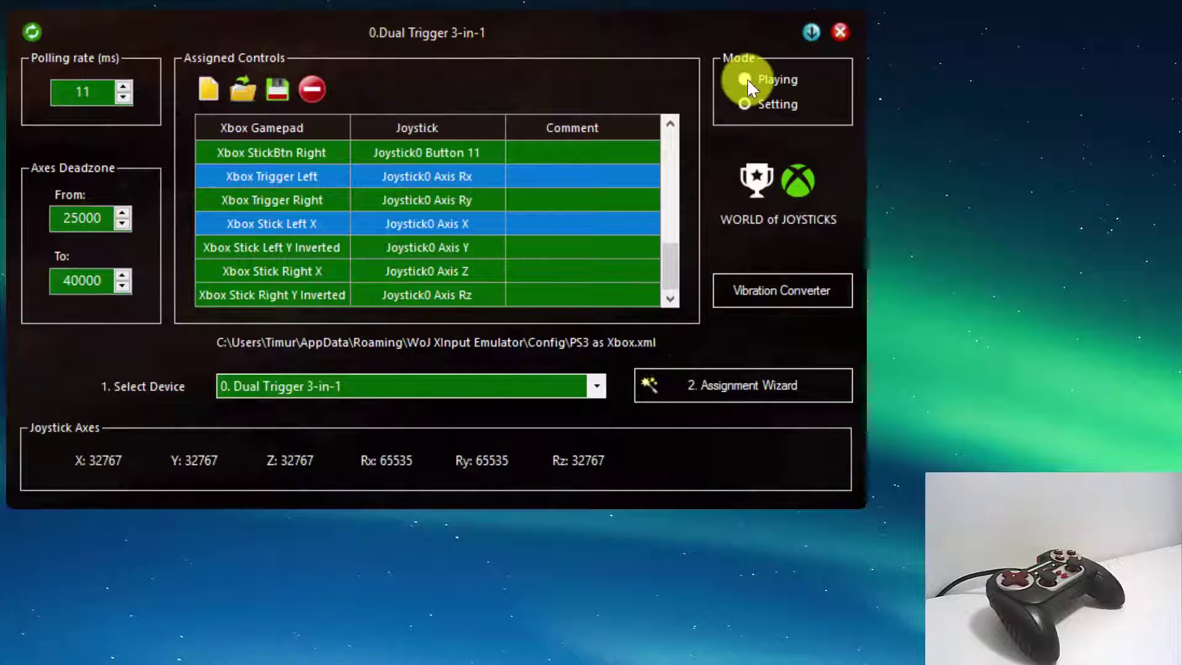
{"action": "left_click", "coordinate": [744, 104]}
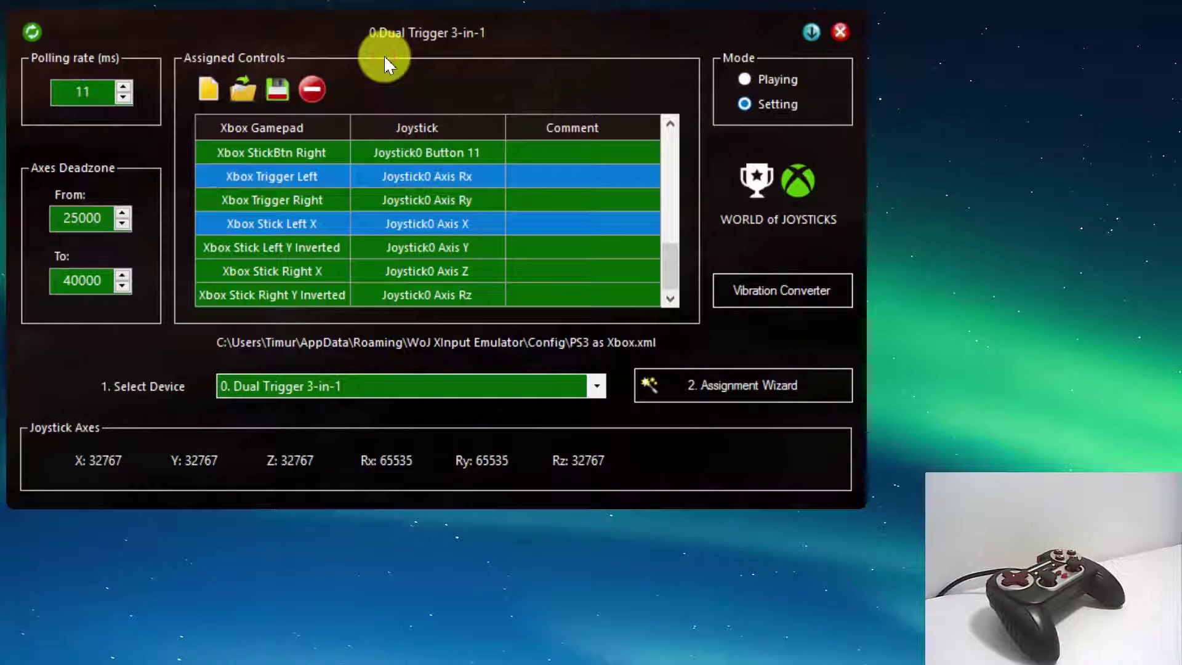
{"action": "left_click", "coordinate": [769, 78]}
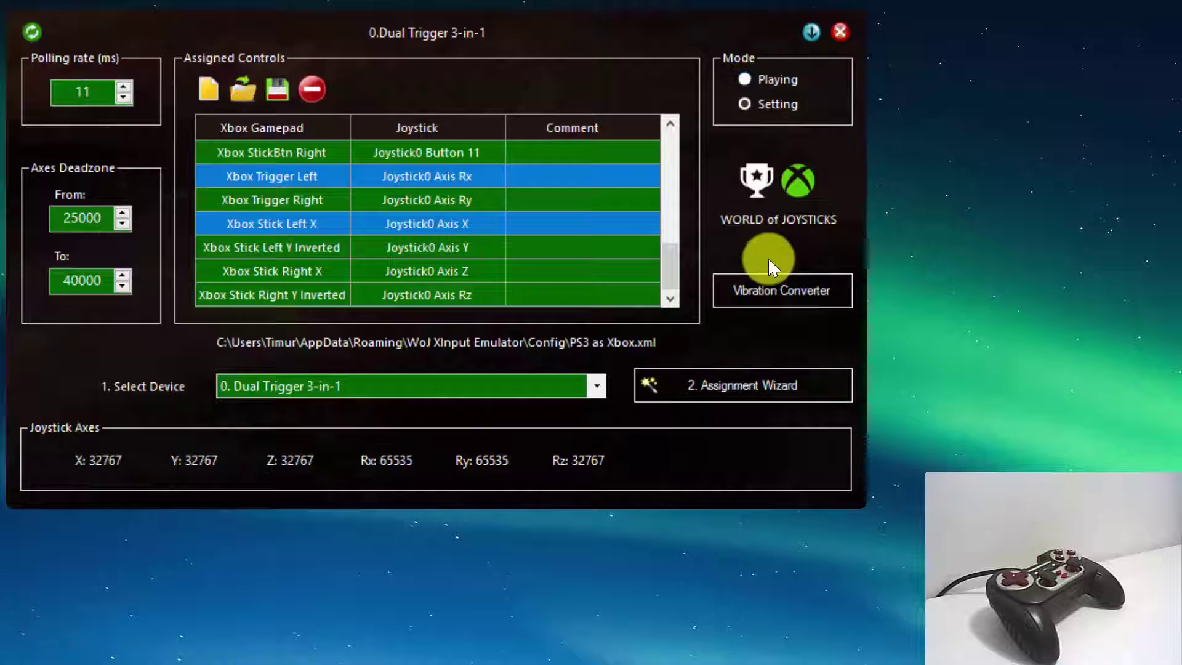
Step: Review the available Gain and Extra Duration values in the vibration converter preferences and close the dialog
{"action": "left_click", "coordinate": [783, 296]}
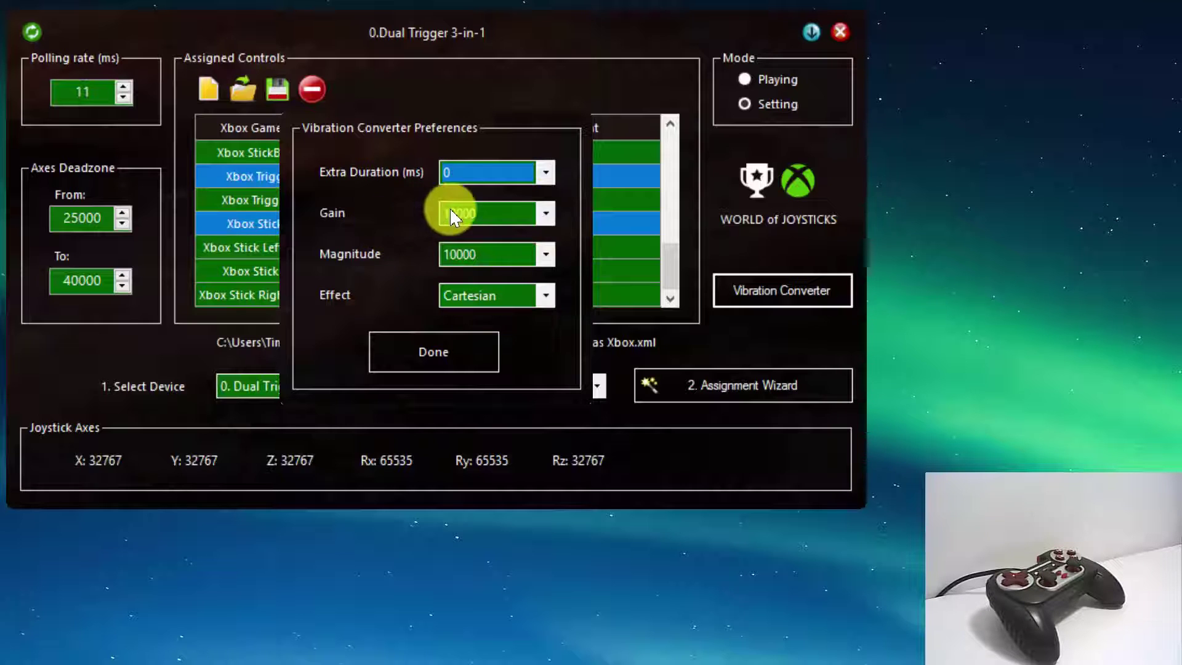
{"action": "left_click", "coordinate": [546, 214]}
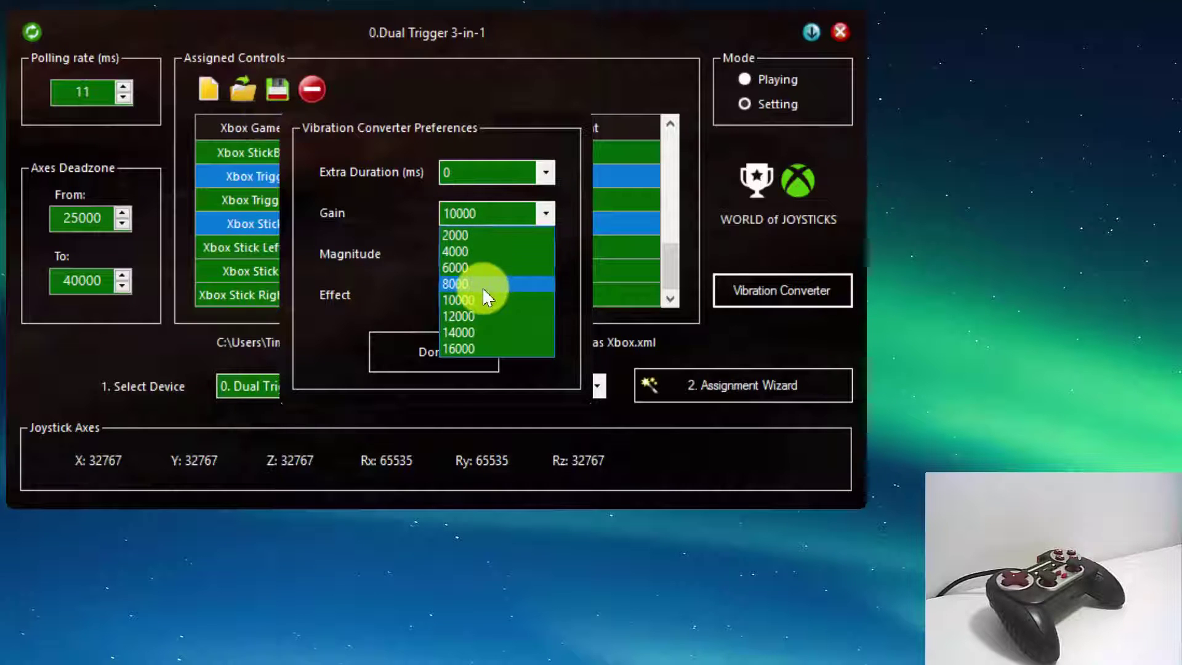
{"action": "left_click", "coordinate": [336, 313]}
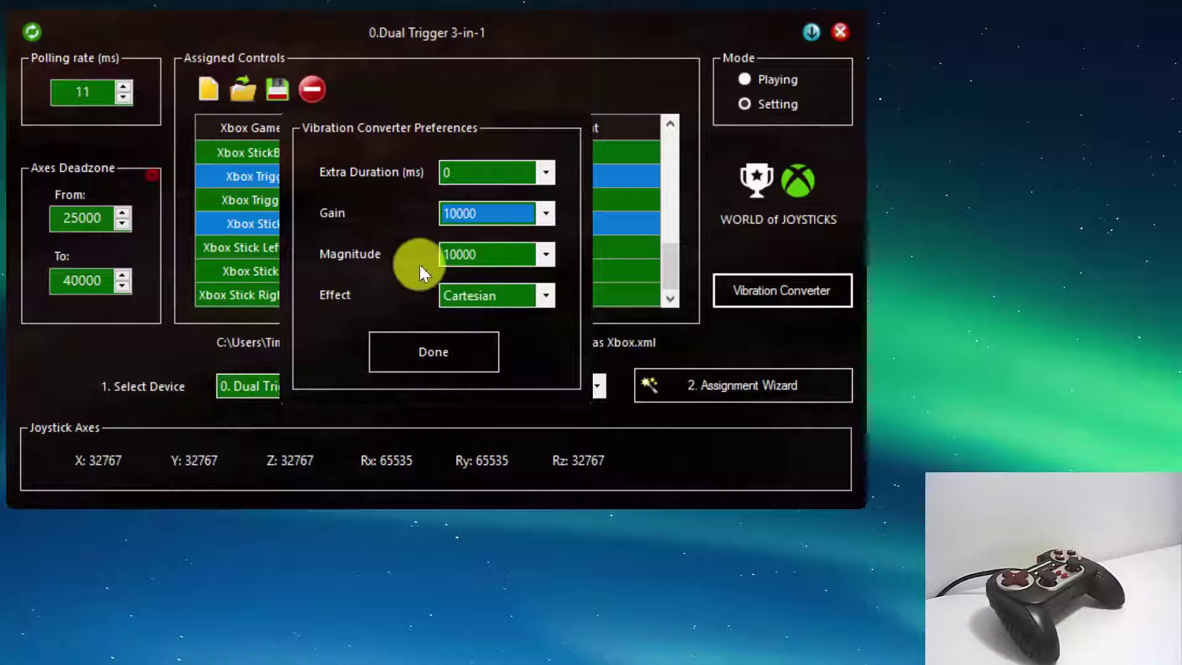
{"action": "left_click", "coordinate": [544, 171]}
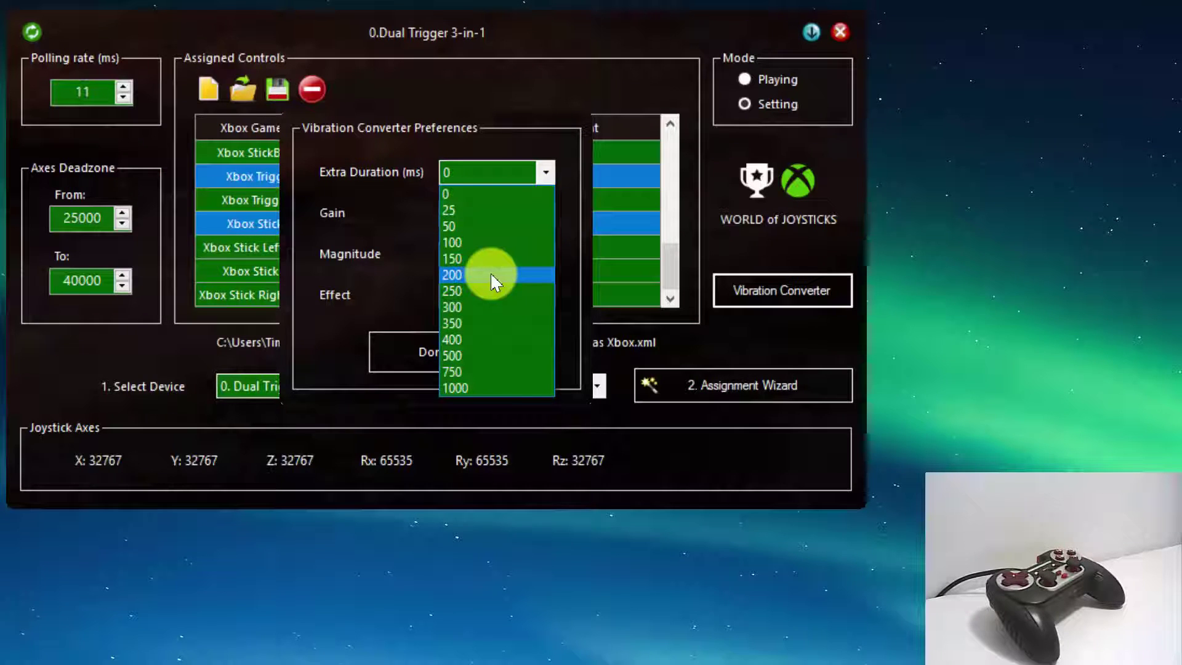
{"action": "left_click", "coordinate": [144, 192]}
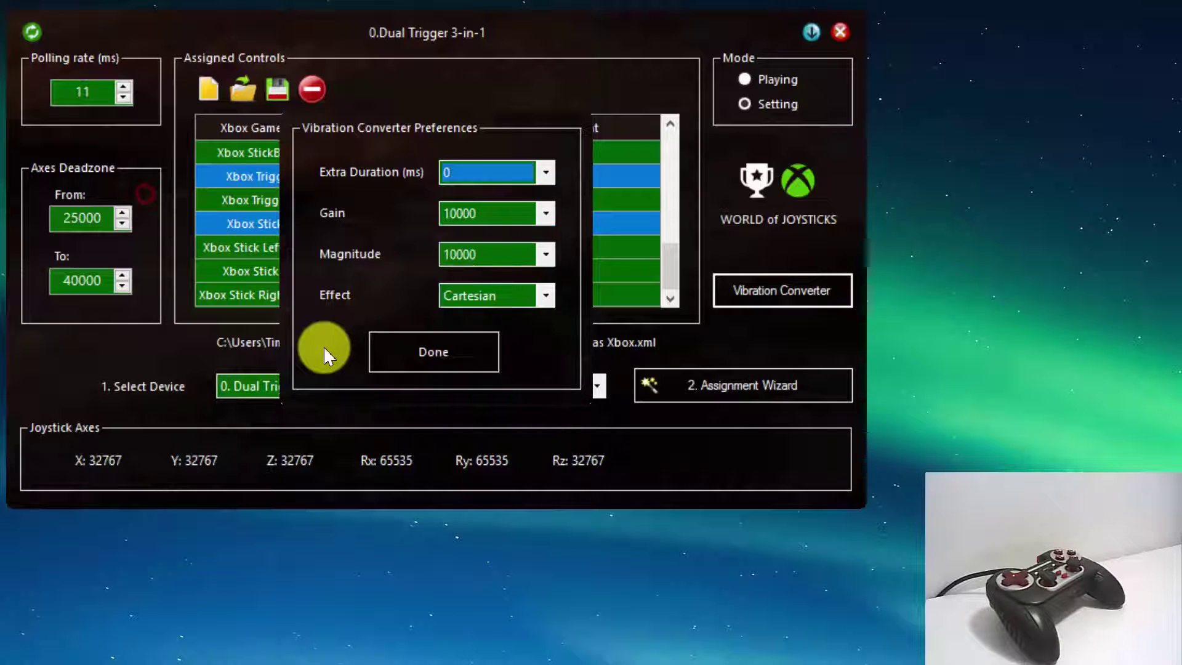
{"action": "left_click", "coordinate": [484, 356]}
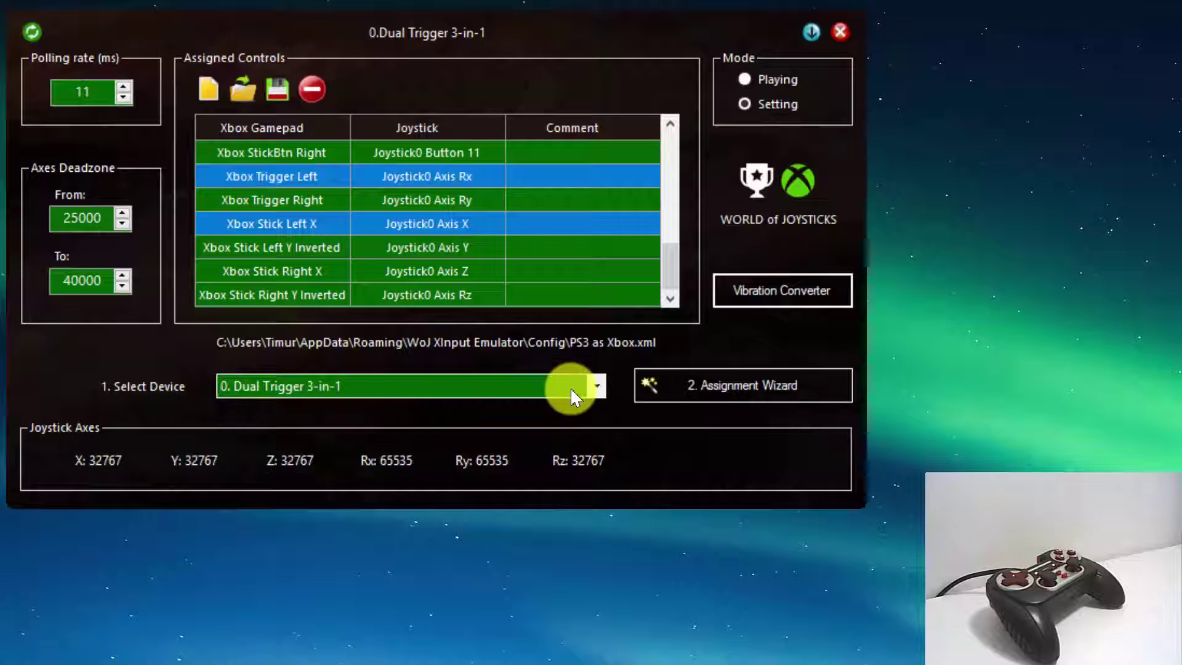
Step: Select 0. Dual Trigger 3-in-1 as the device and open the Assignment Wizard
{"action": "left_click", "coordinate": [596, 386]}
{"action": "left_click", "coordinate": [301, 216]}
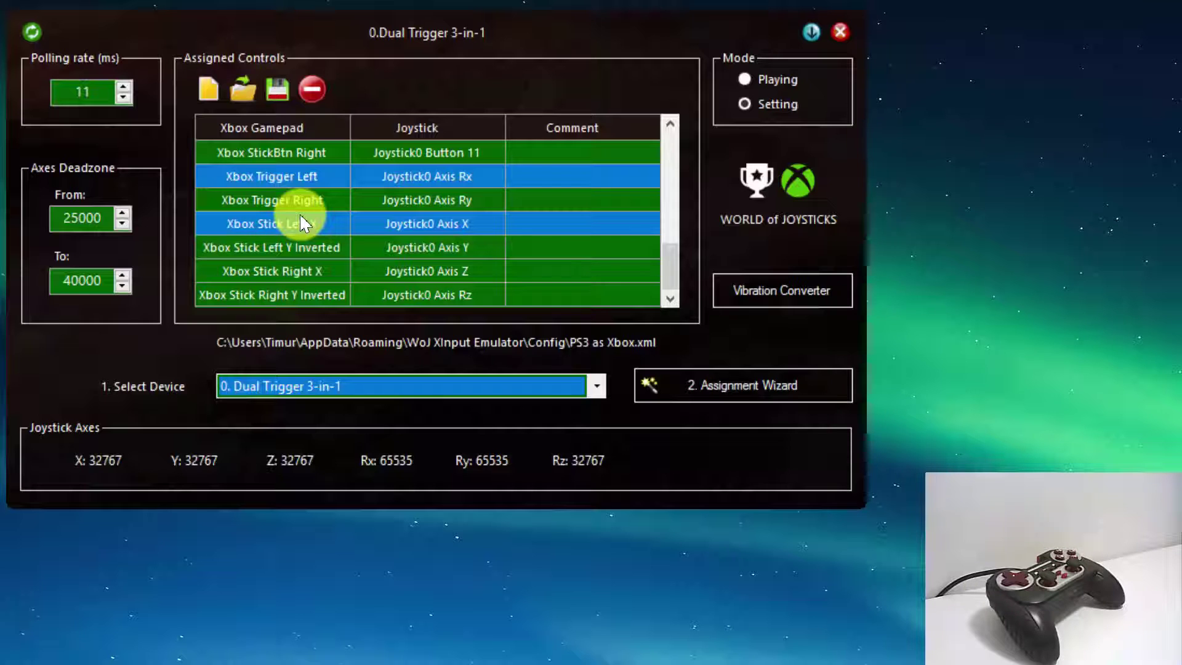
{"action": "left_click", "coordinate": [567, 385]}
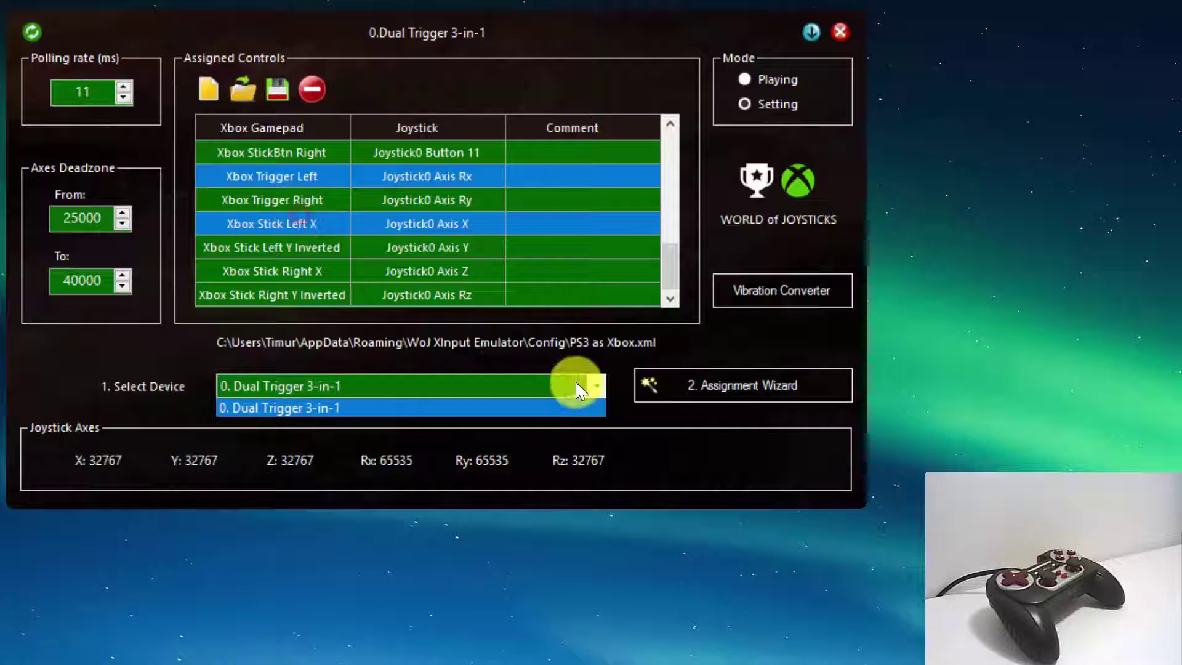
{"action": "left_click", "coordinate": [492, 401]}
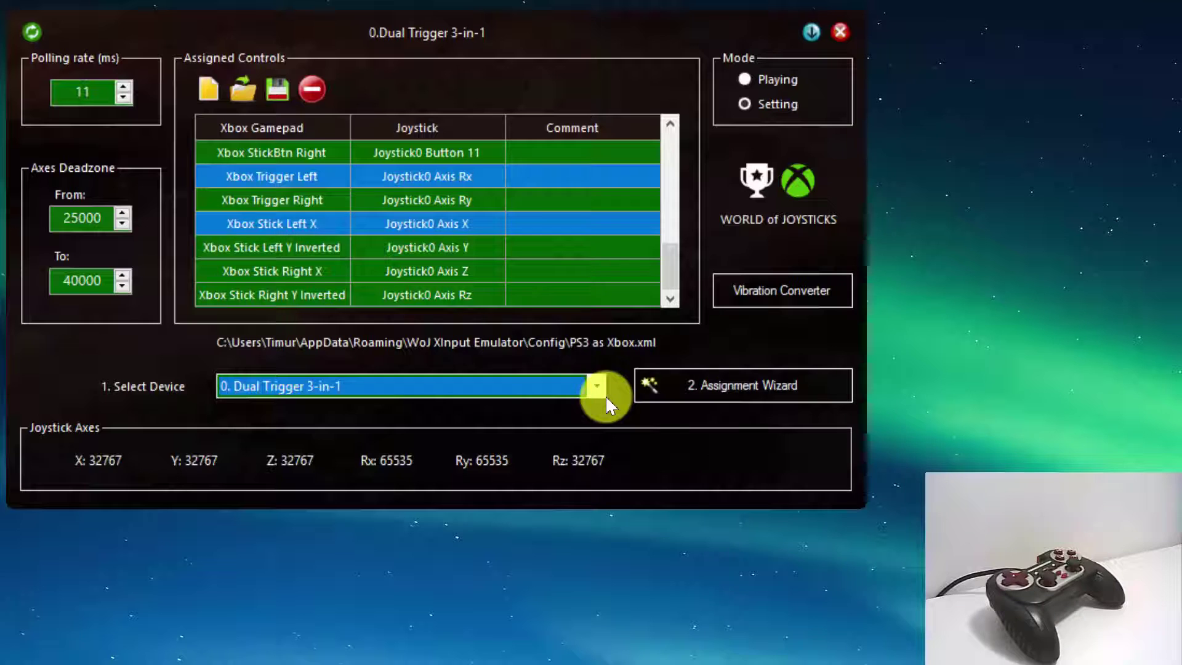
{"action": "left_click", "coordinate": [727, 394]}
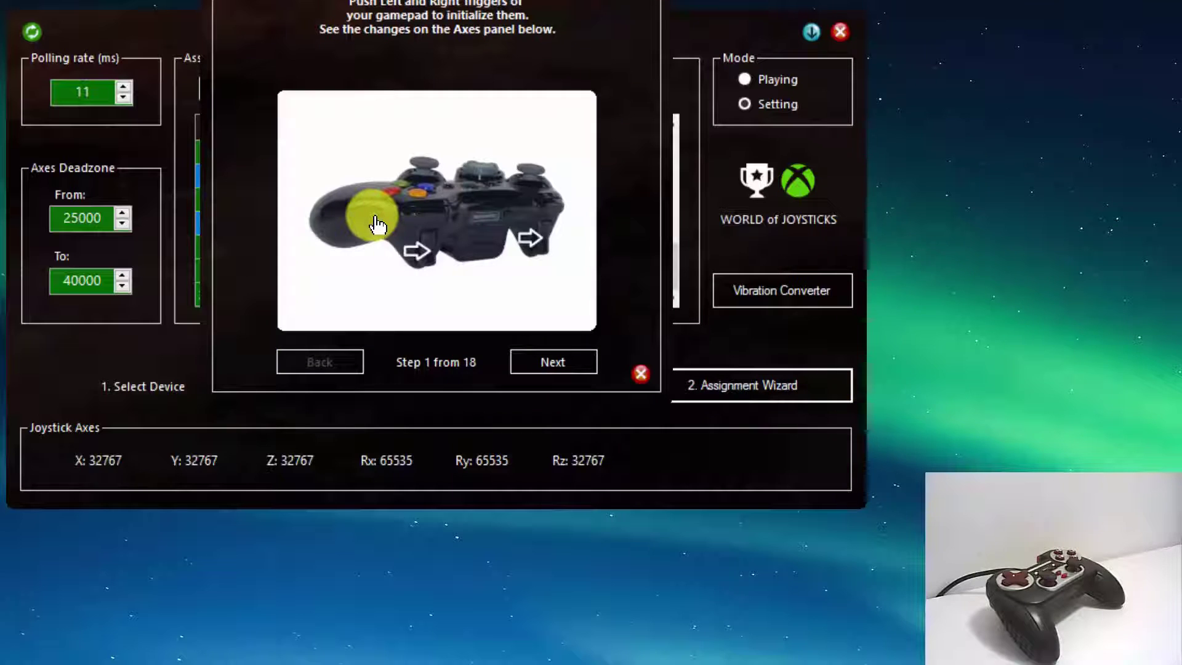
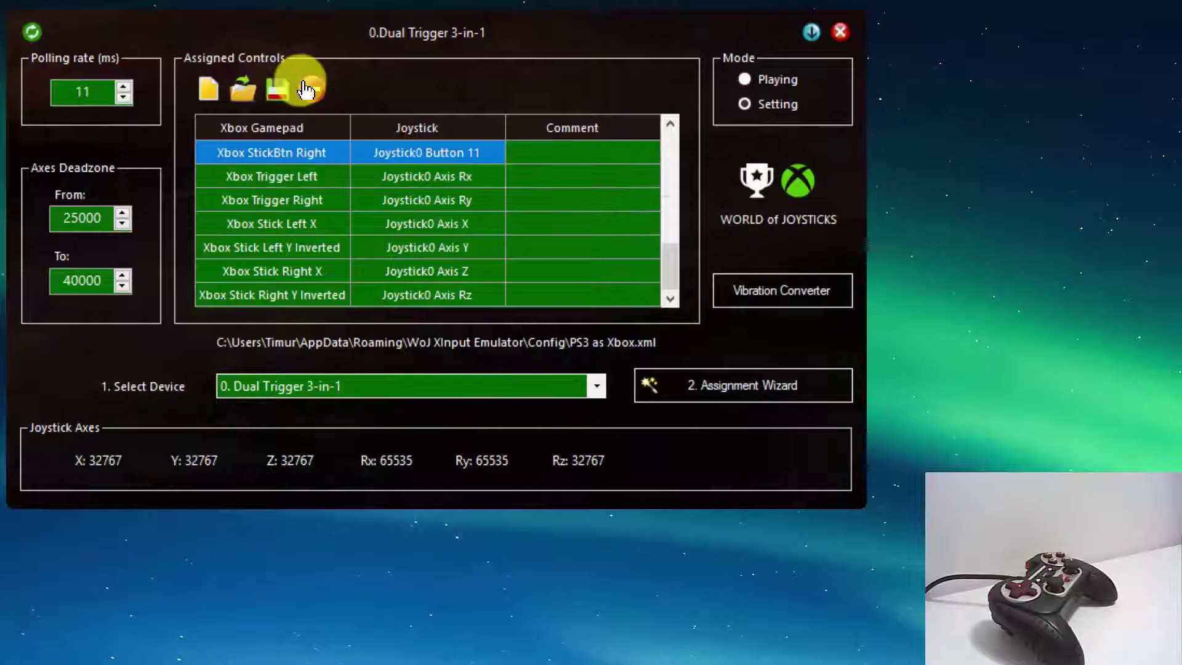
Step: Add the comment "wow" to the Xbox StickBtn Right assignment
{"action": "type", "text": "wow"}
{"action": "key", "text": "Return"}
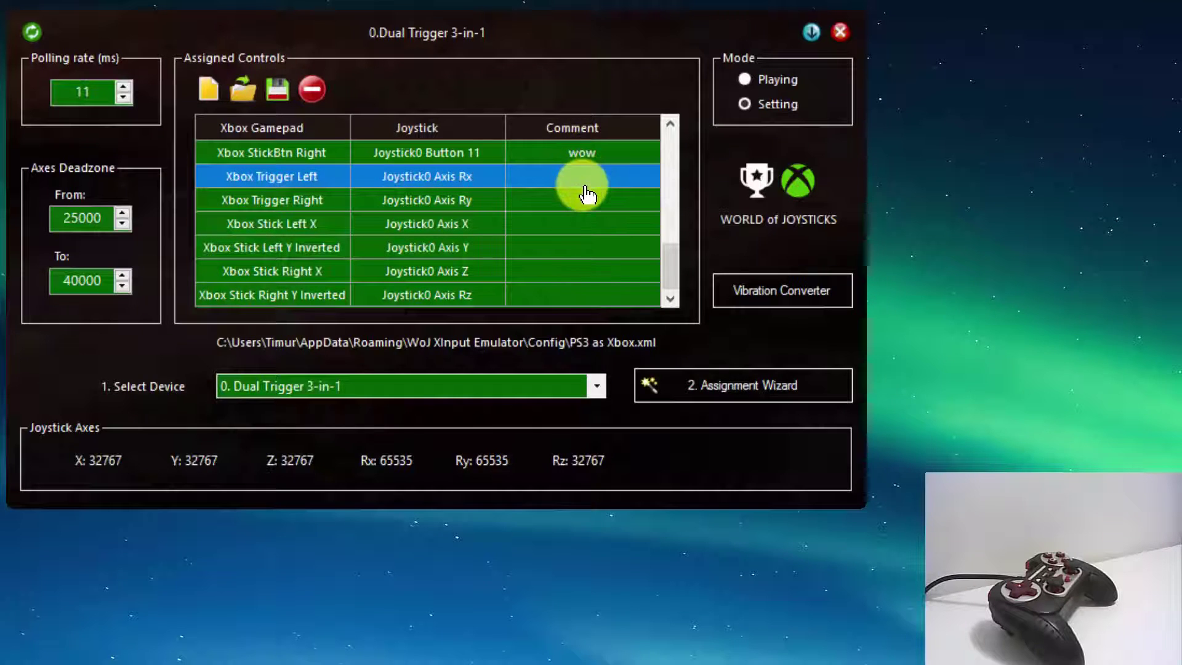
Step: Enable Autostart in the emulator's options and exit the emulator
{"action": "right_click", "coordinate": [417, 323]}
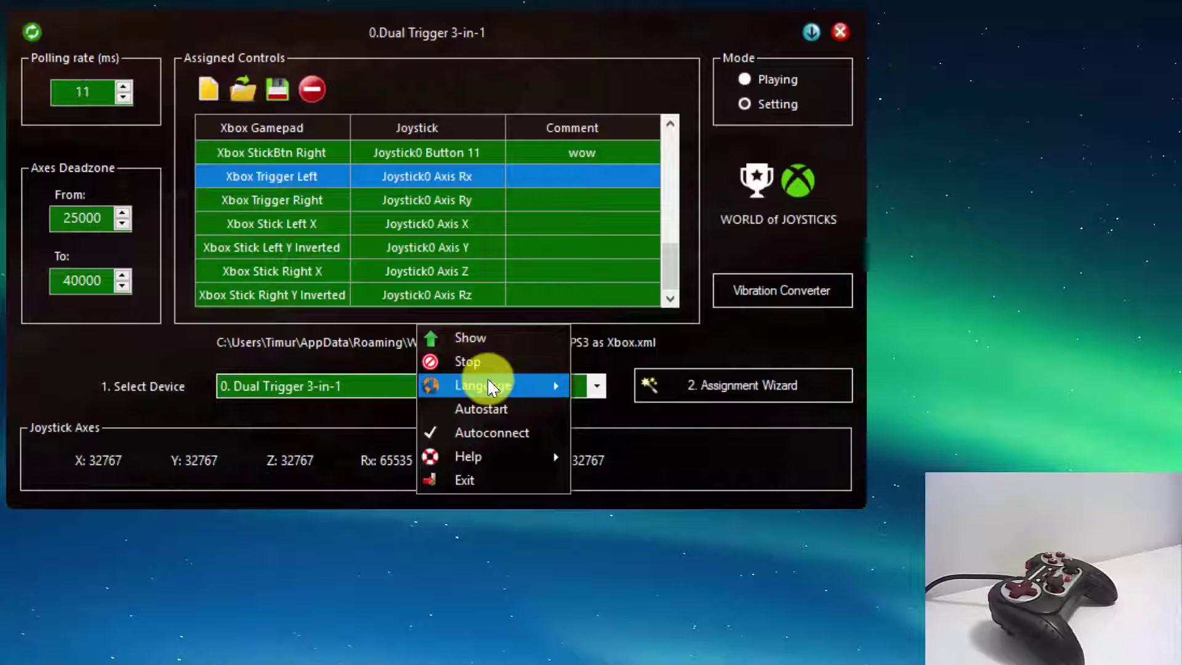
{"action": "mouse_move", "coordinate": [489, 385]}
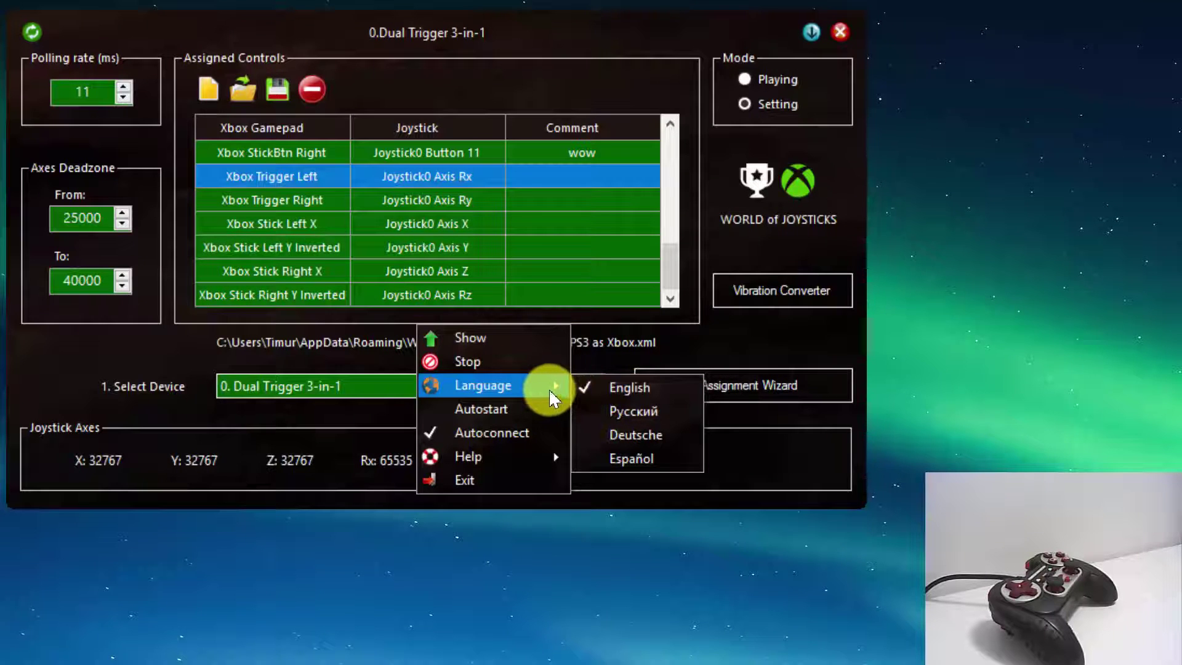
{"action": "left_click", "coordinate": [431, 409]}
{"action": "right_click", "coordinate": [426, 409]}
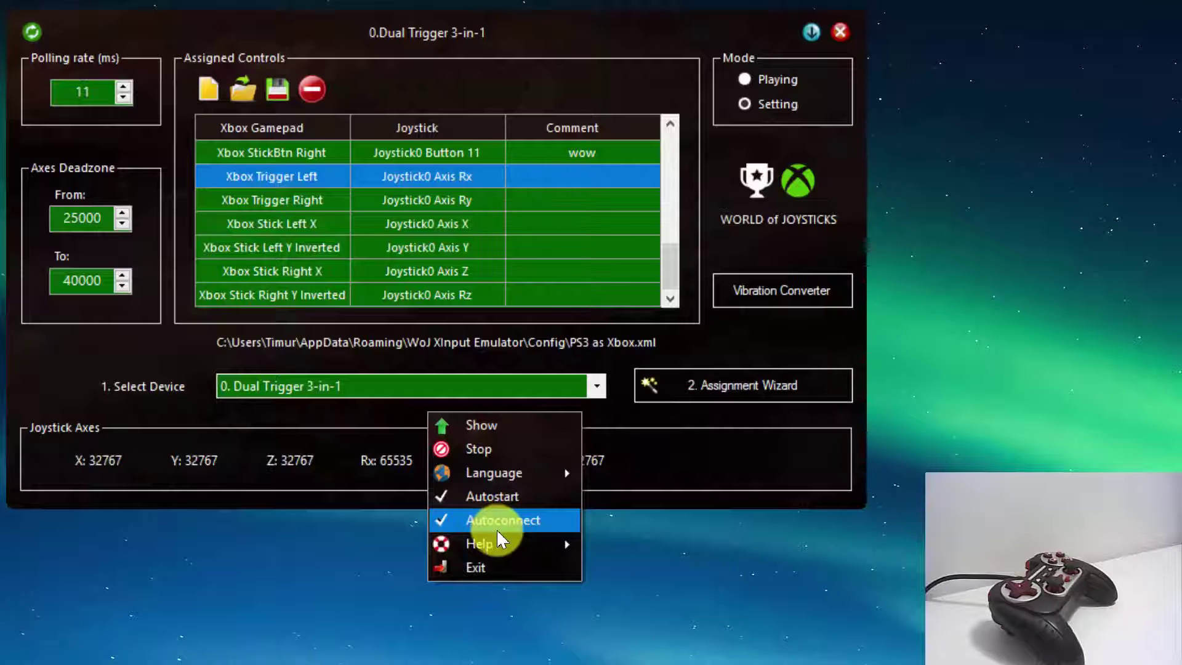
{"action": "mouse_move", "coordinate": [498, 552]}
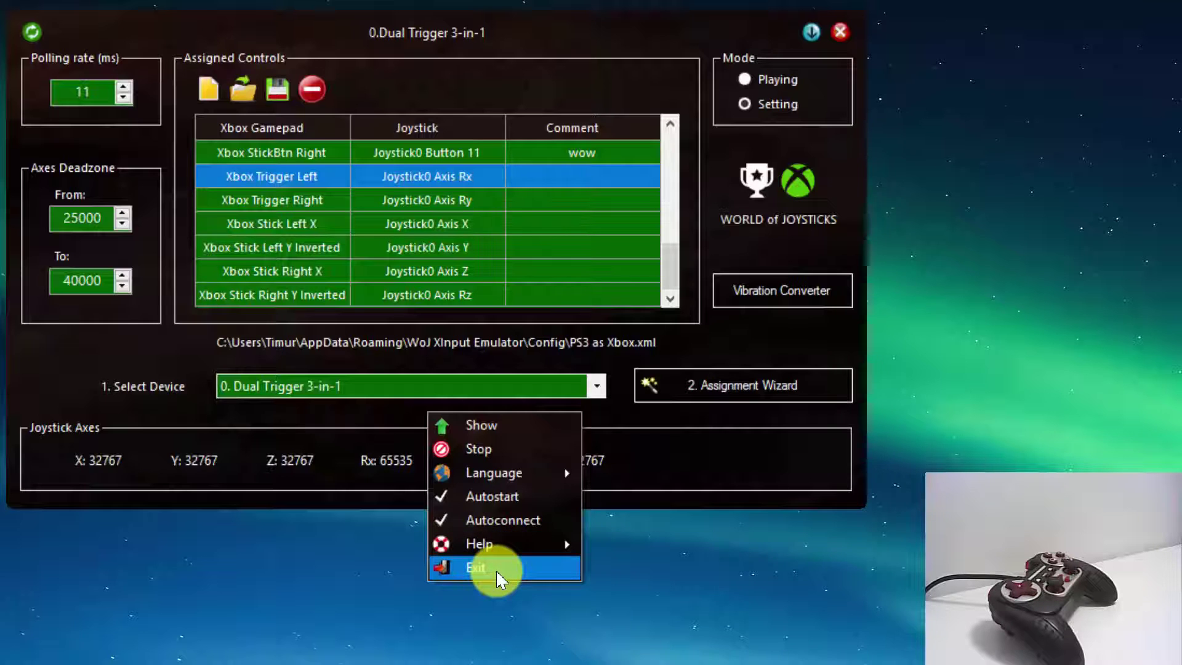
{"action": "left_click", "coordinate": [497, 567]}
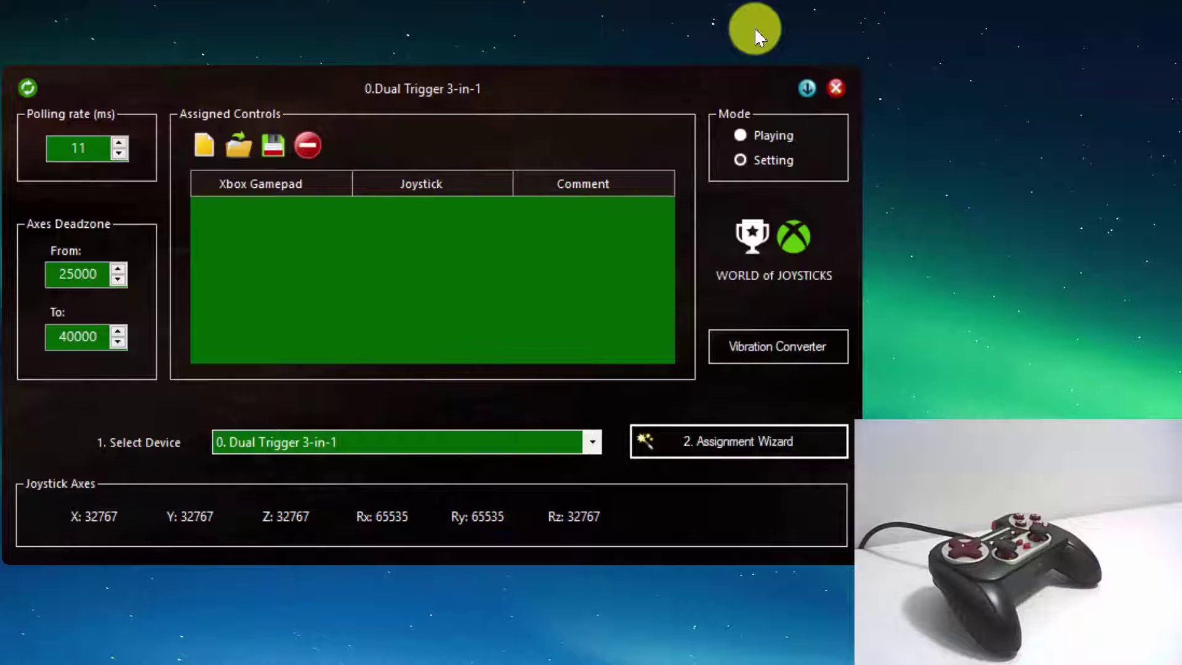
Step: Start the Assignment Wizard, pass the trigger initialization and assign Button 1 to Xbox Button A
{"action": "left_click", "coordinate": [747, 452]}
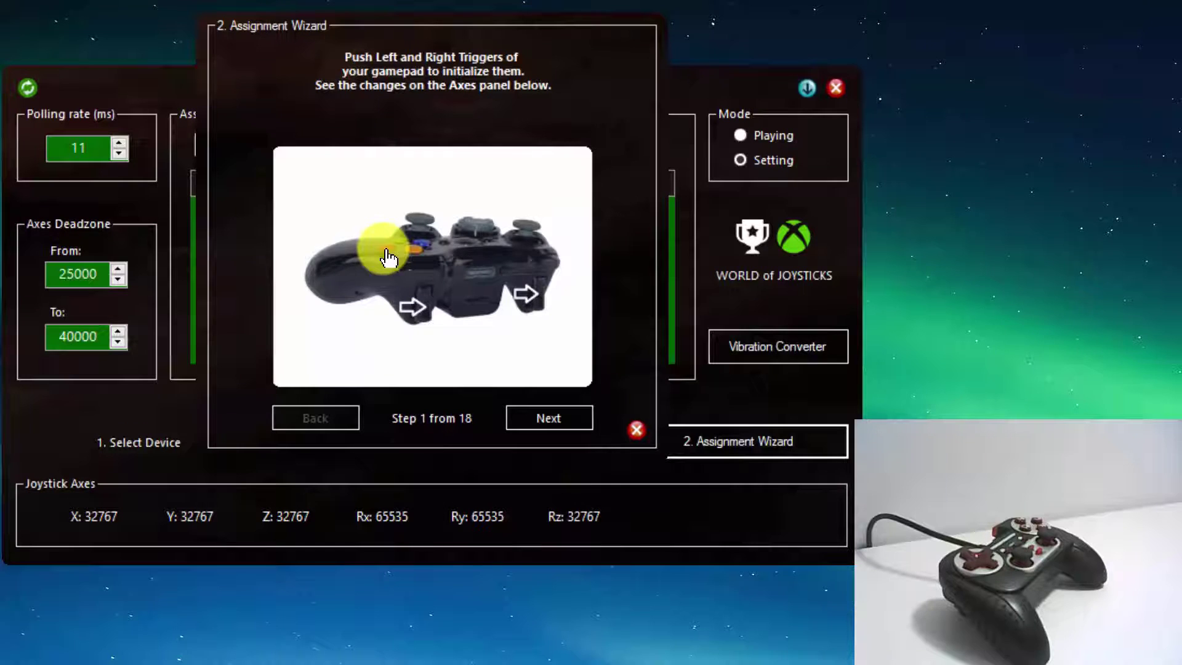
{"action": "left_click", "coordinate": [548, 418]}
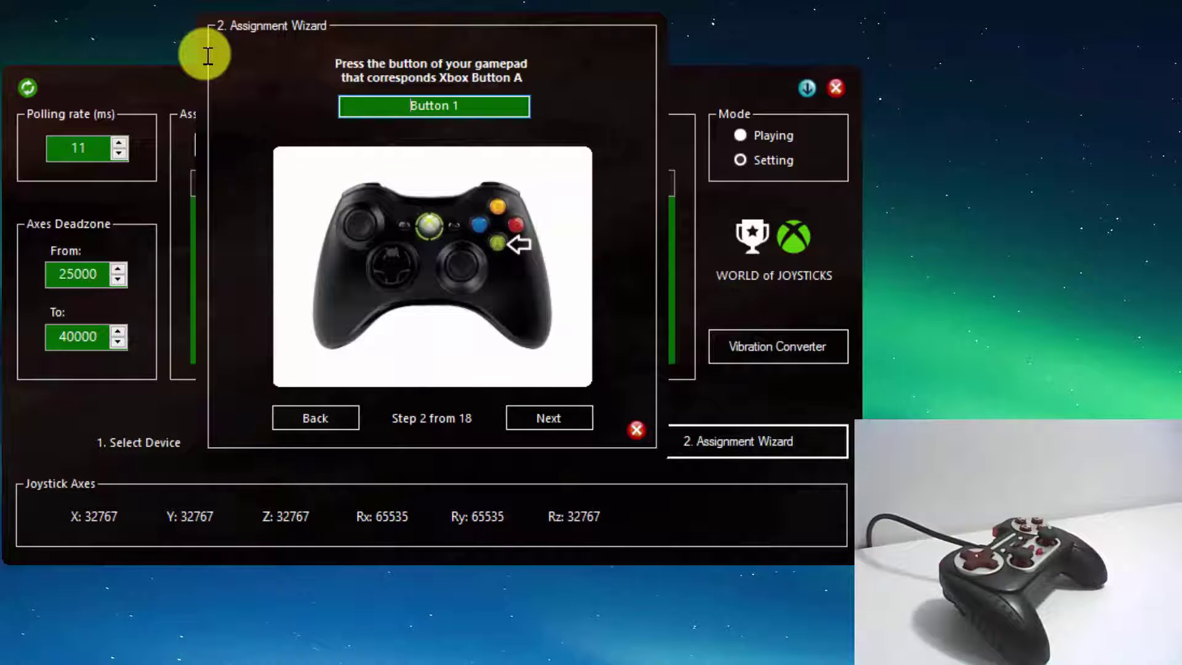
{"action": "left_click", "coordinate": [549, 419]}
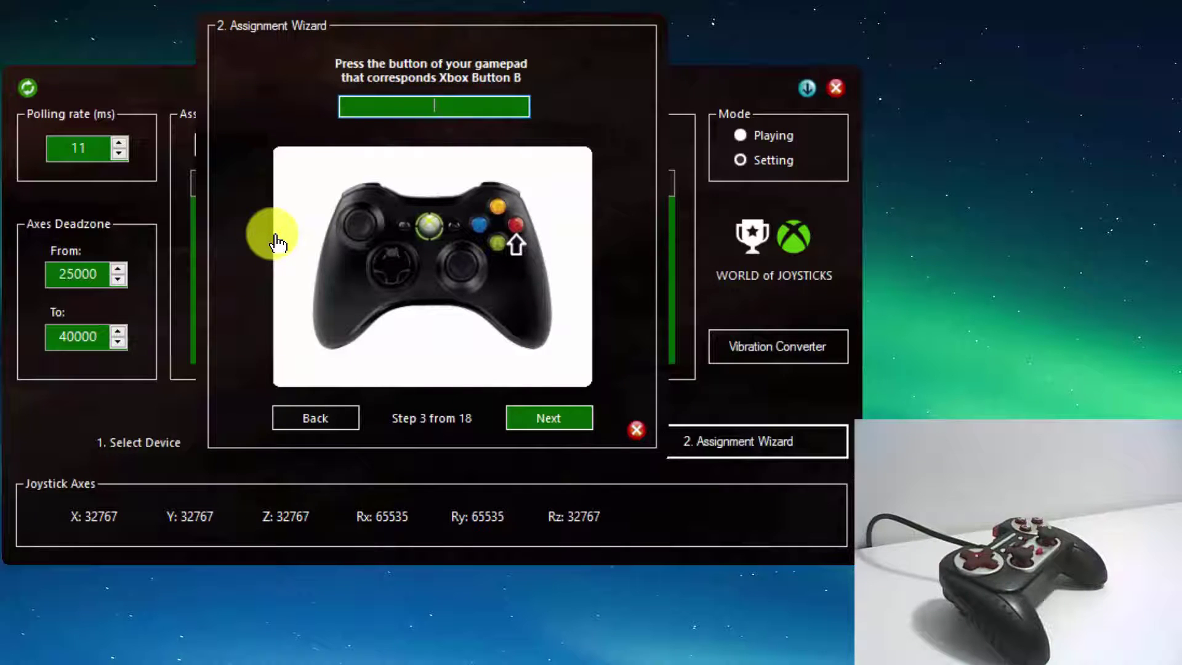
Step: Assign gamepad buttons to Xbox Buttons B and X and onward, with Button 4 for Bumper Left and Button 5 for Bumper Right
{"action": "left_click", "coordinate": [549, 418]}
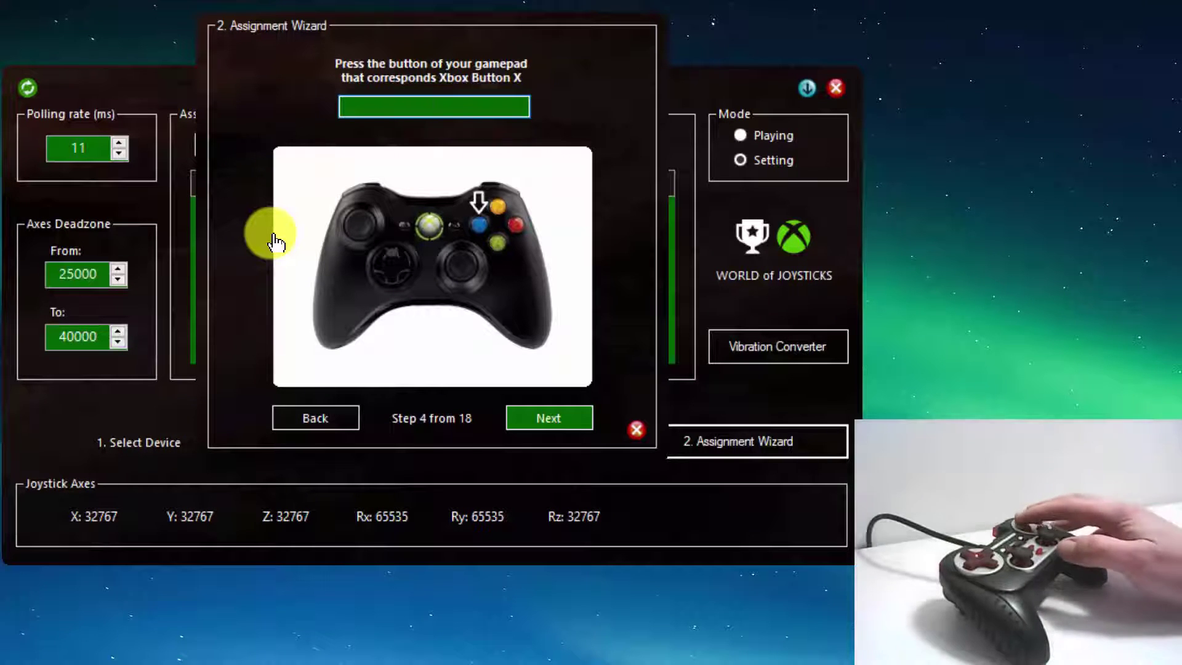
{"action": "left_click", "coordinate": [547, 421]}
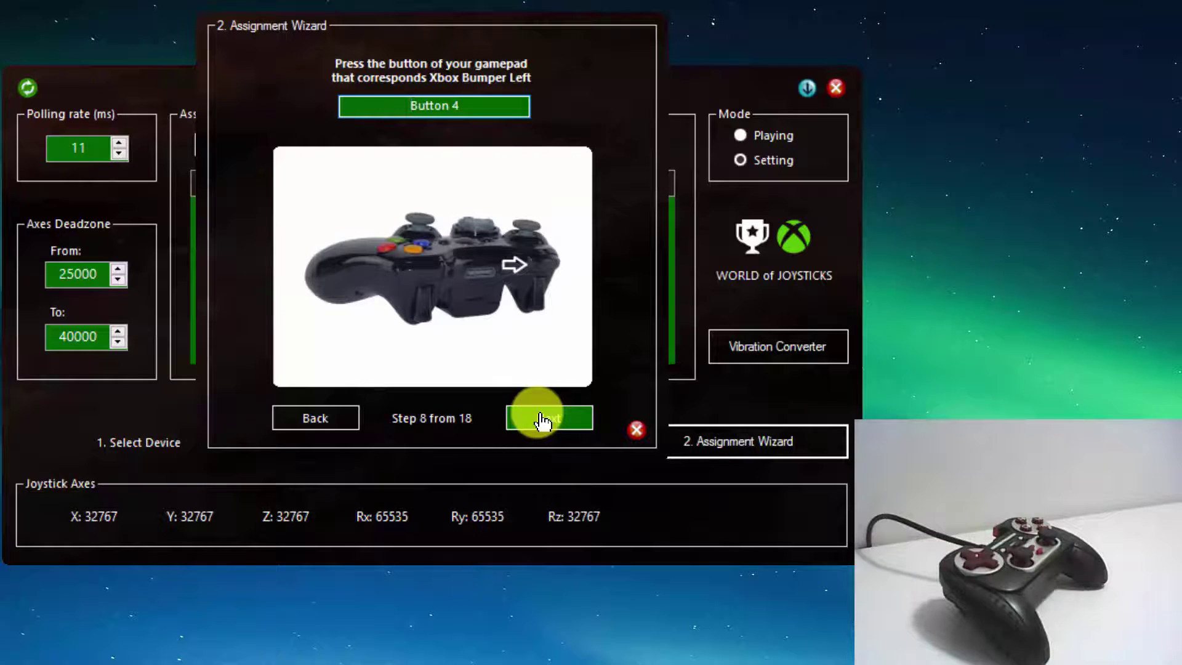
{"action": "left_click", "coordinate": [542, 422]}
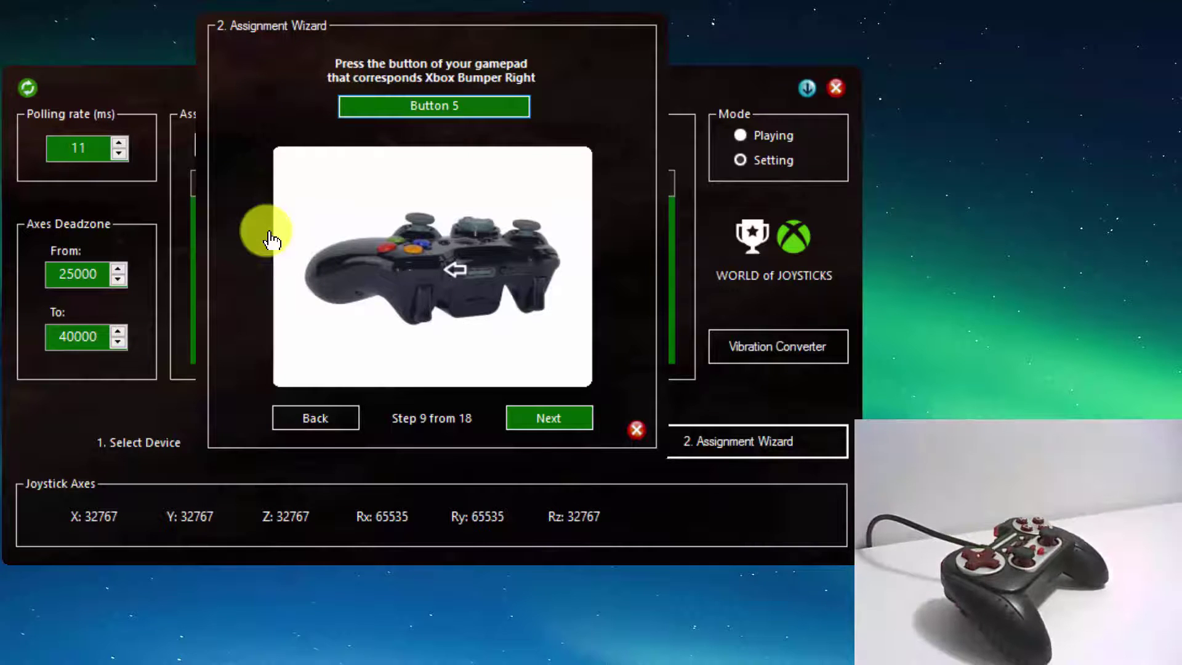
{"action": "key", "text": "Return"}
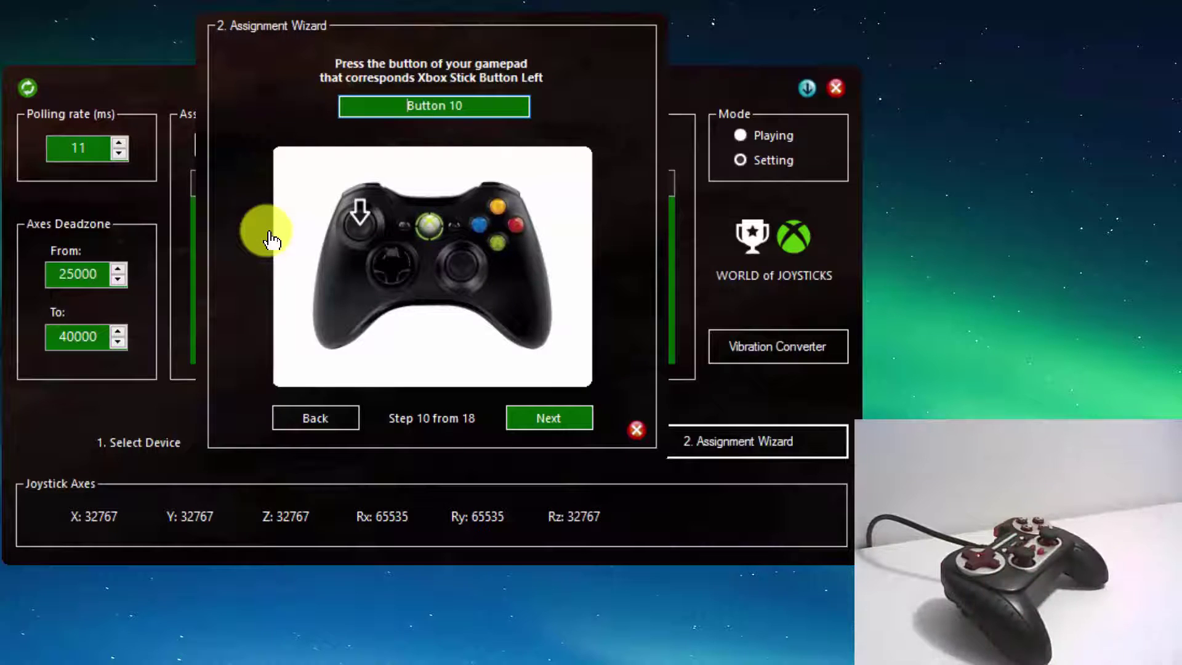
Step: Assign Button 10 and Button 11 to the left and right Xbox stick buttons, Pov to the D-pad, and Axis Y [+] to Stick Left Y
{"action": "key", "text": "Return"}
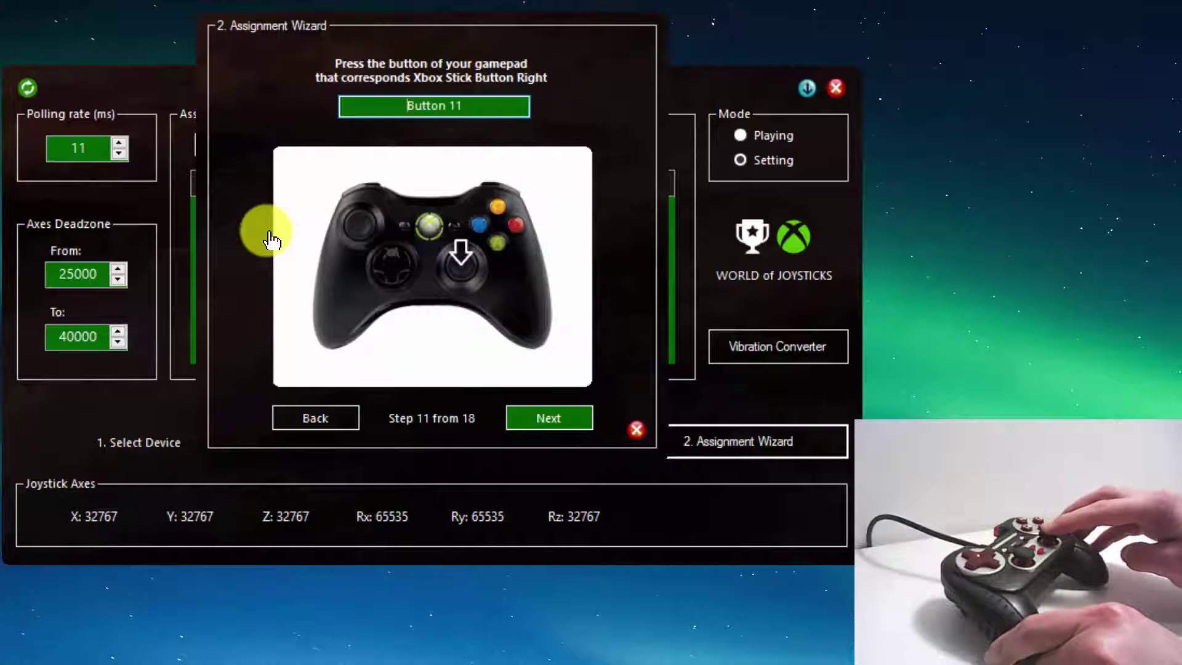
{"action": "left_click", "coordinate": [271, 239]}
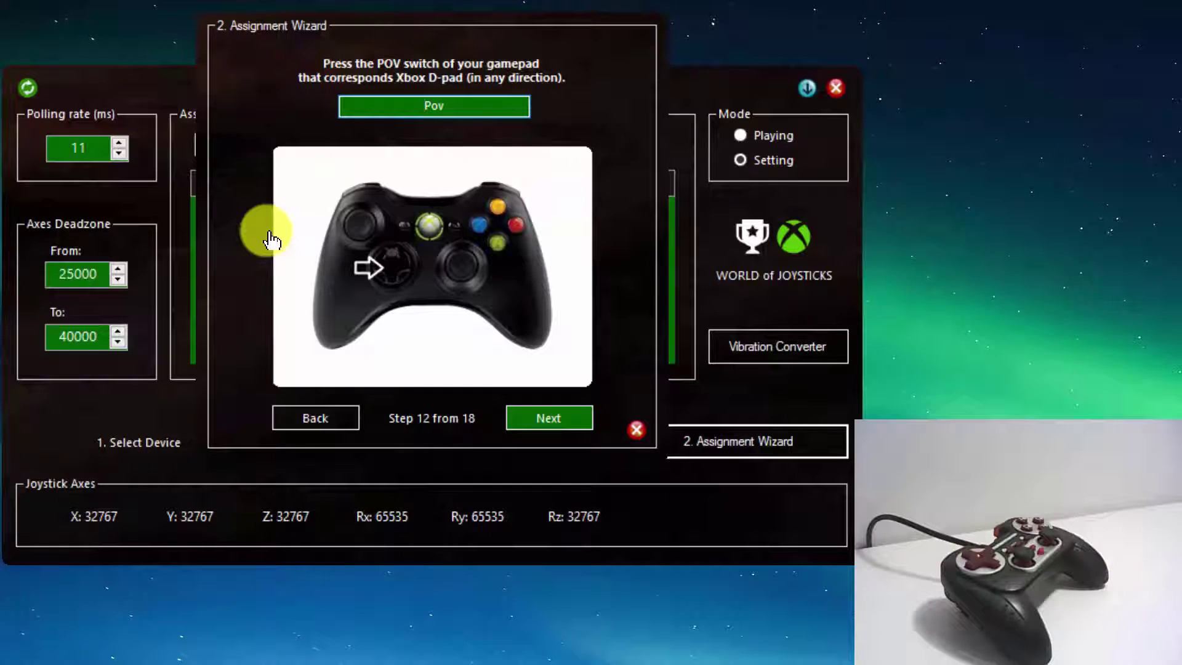
{"action": "key", "text": "Return"}
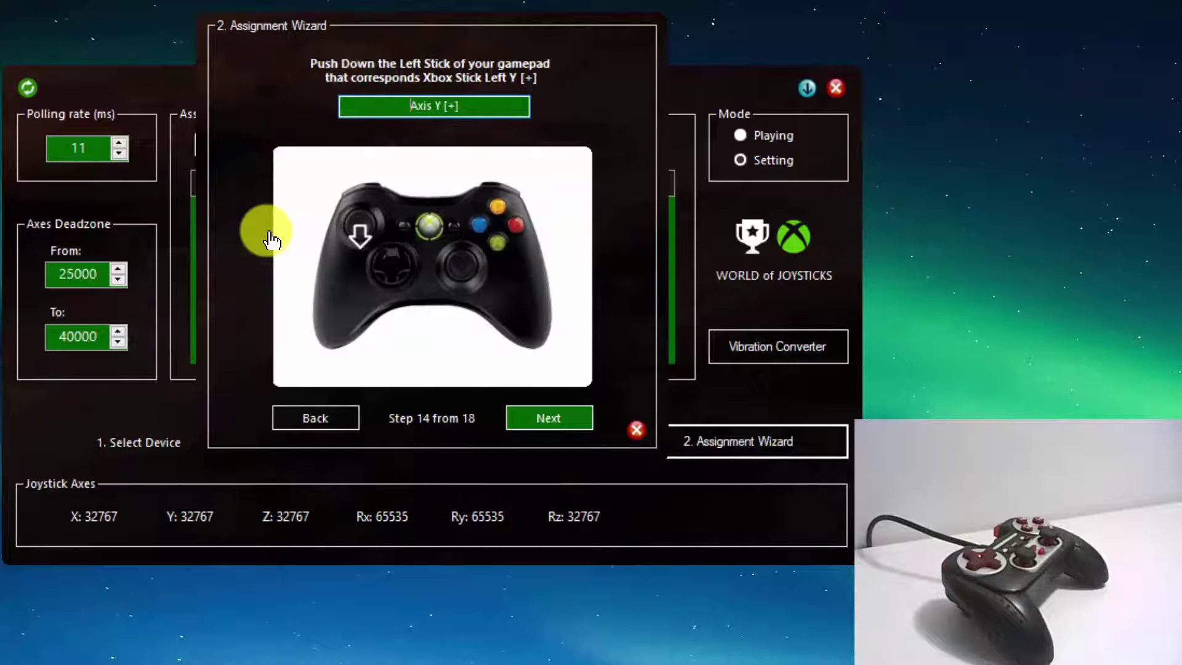
{"action": "key", "text": "Return"}
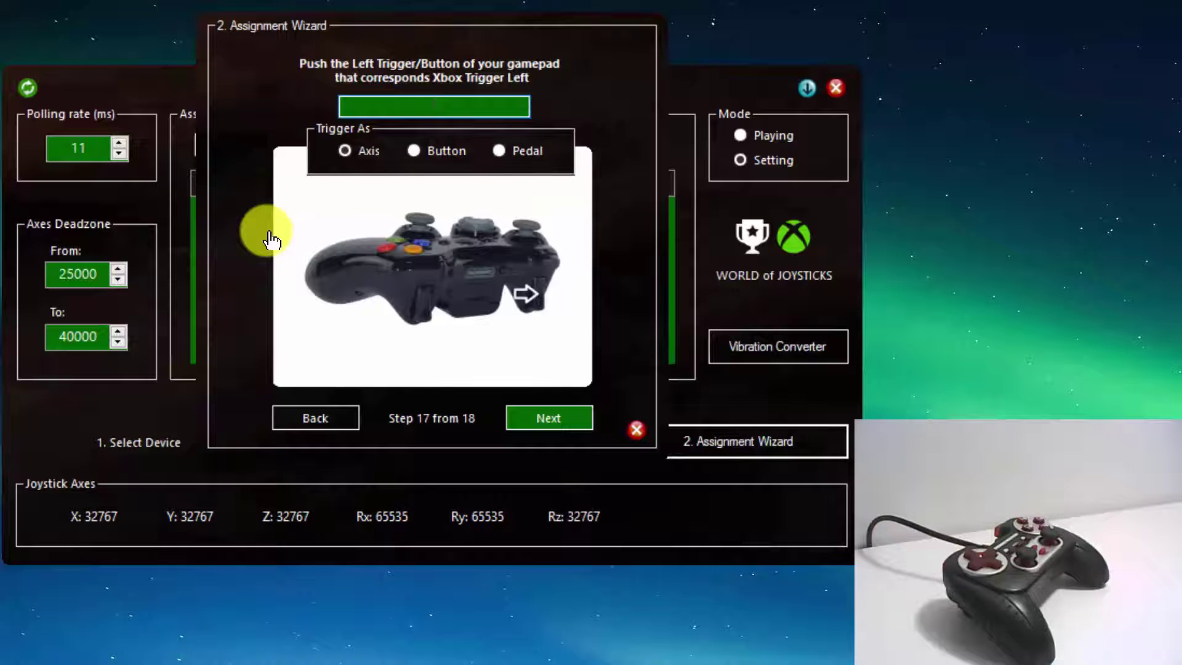
Step: Try the Button and Pedal trigger types, return to Axis and assign Axis Rx [-] to Xbox Trigger Left
{"action": "left_click", "coordinate": [544, 416]}
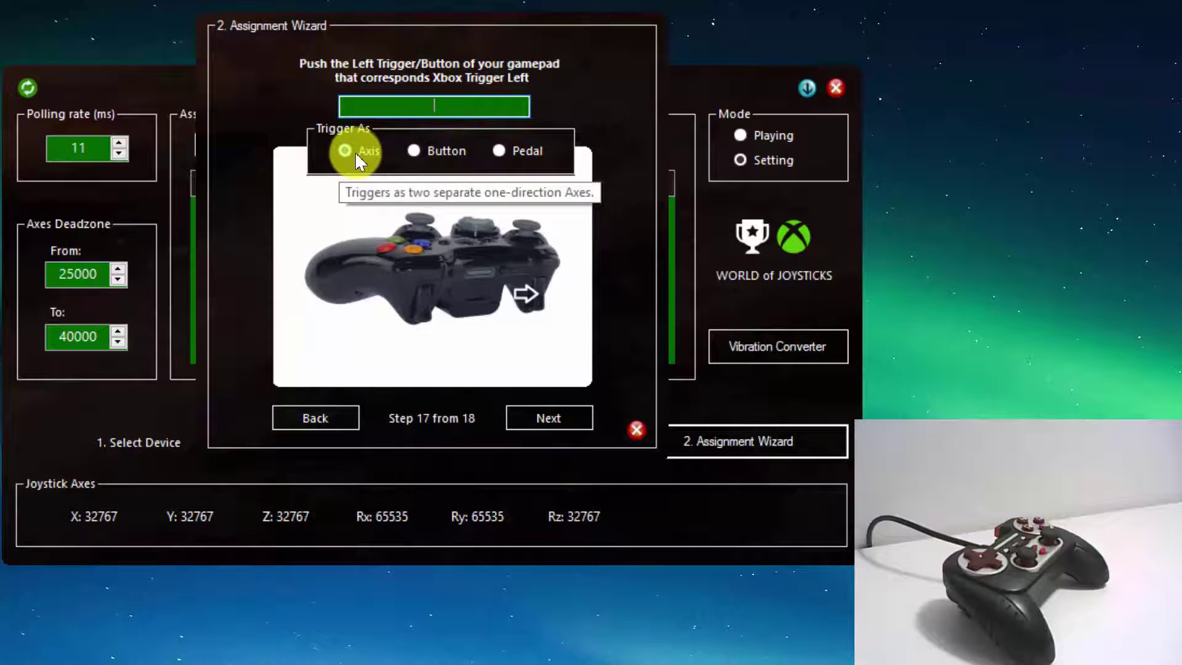
{"action": "left_click", "coordinate": [413, 151]}
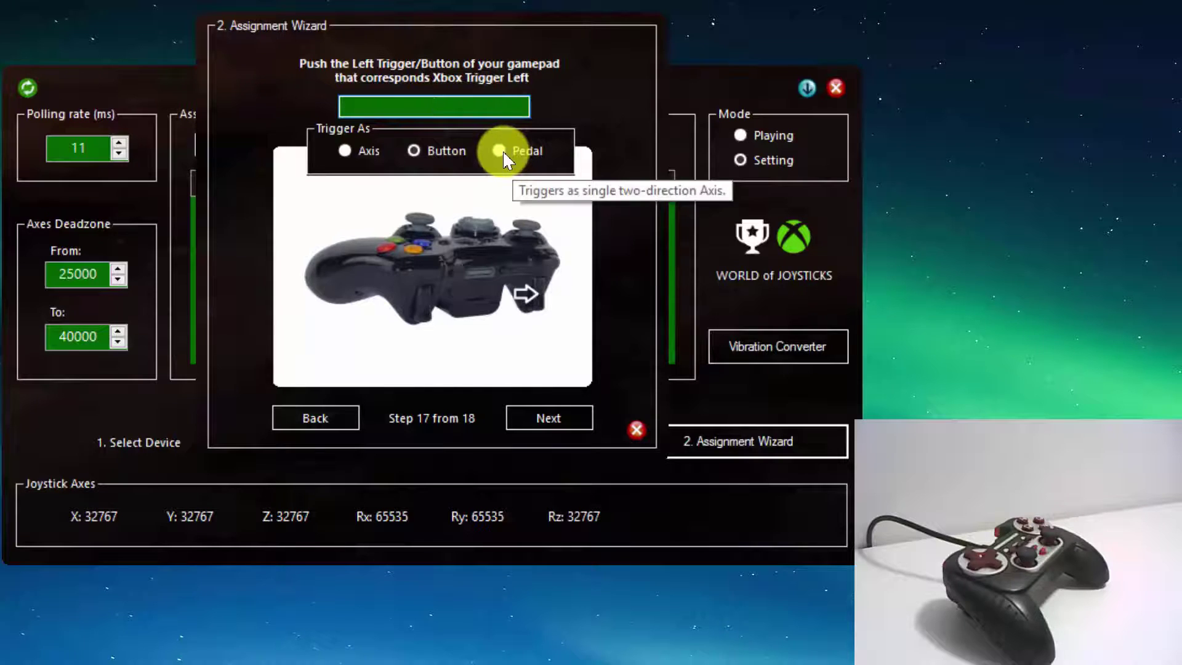
{"action": "left_click", "coordinate": [502, 150]}
{"action": "left_click", "coordinate": [442, 152]}
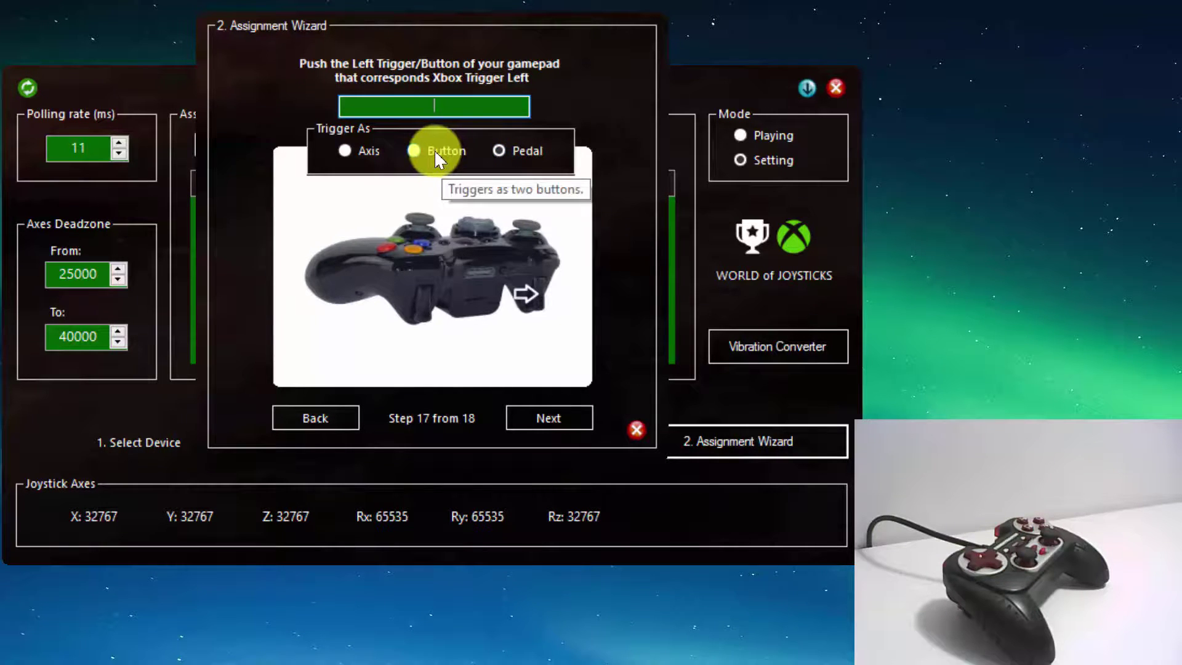
{"action": "left_click", "coordinate": [354, 152]}
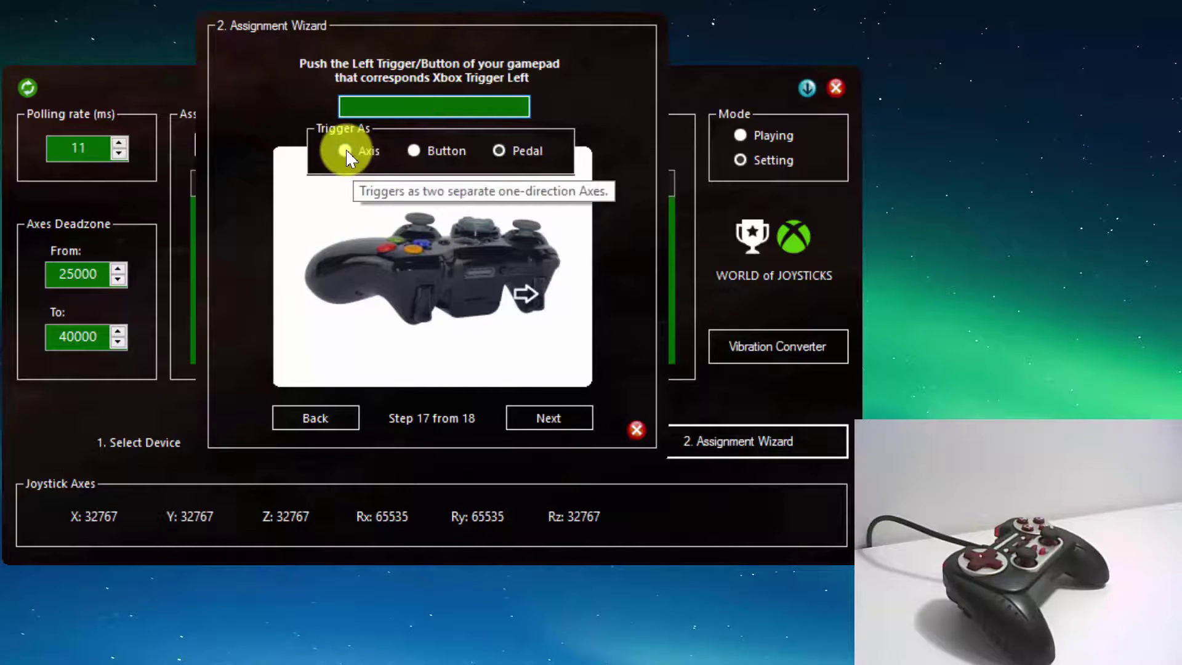
{"action": "left_click", "coordinate": [157, 80]}
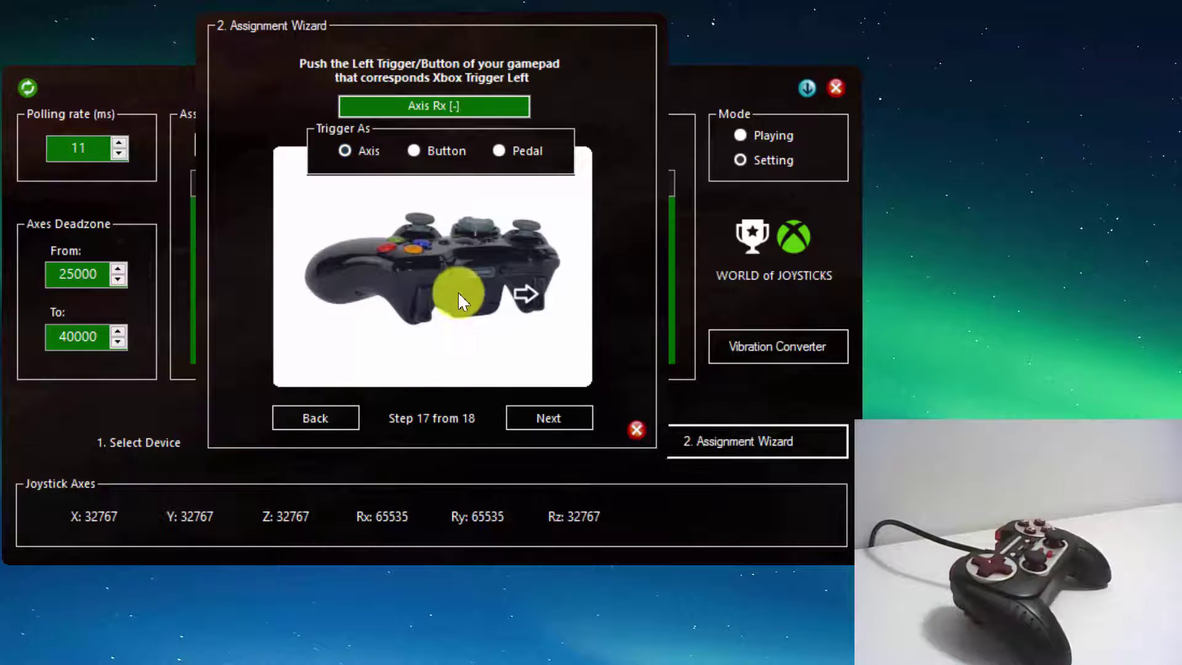
Step: Assign Axis Ry [-] to Xbox Trigger Right and save the wizard's configuration as Dual Trigger 3-in-1.xml
{"action": "left_click", "coordinate": [541, 424]}
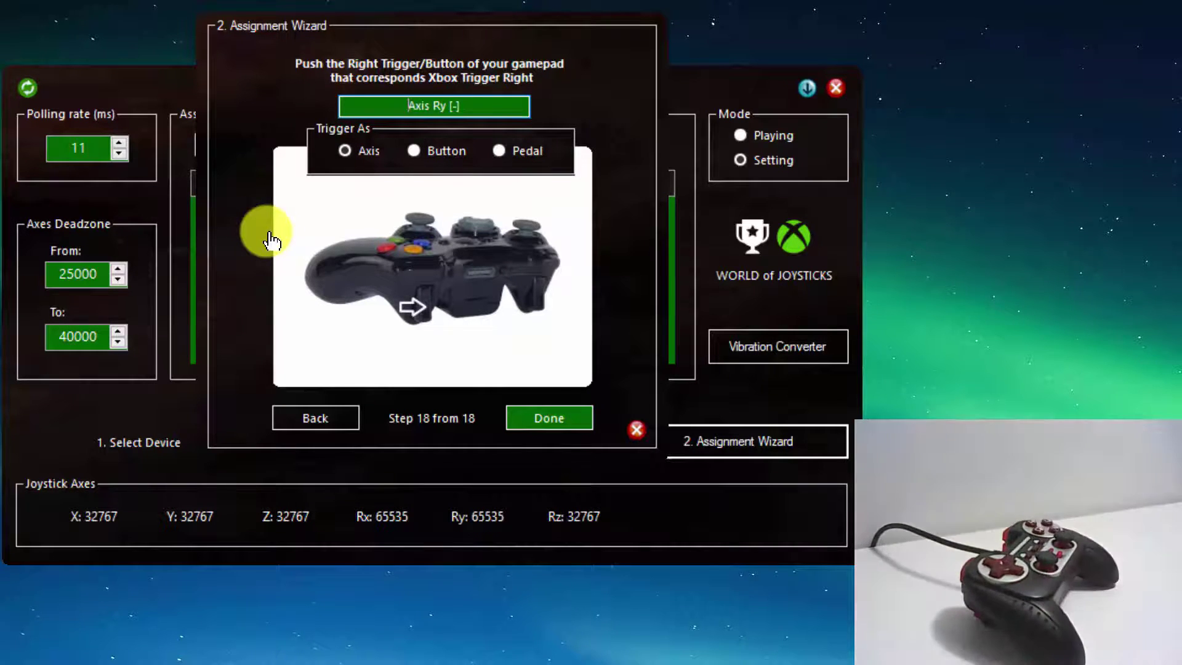
{"action": "key", "text": "Return"}
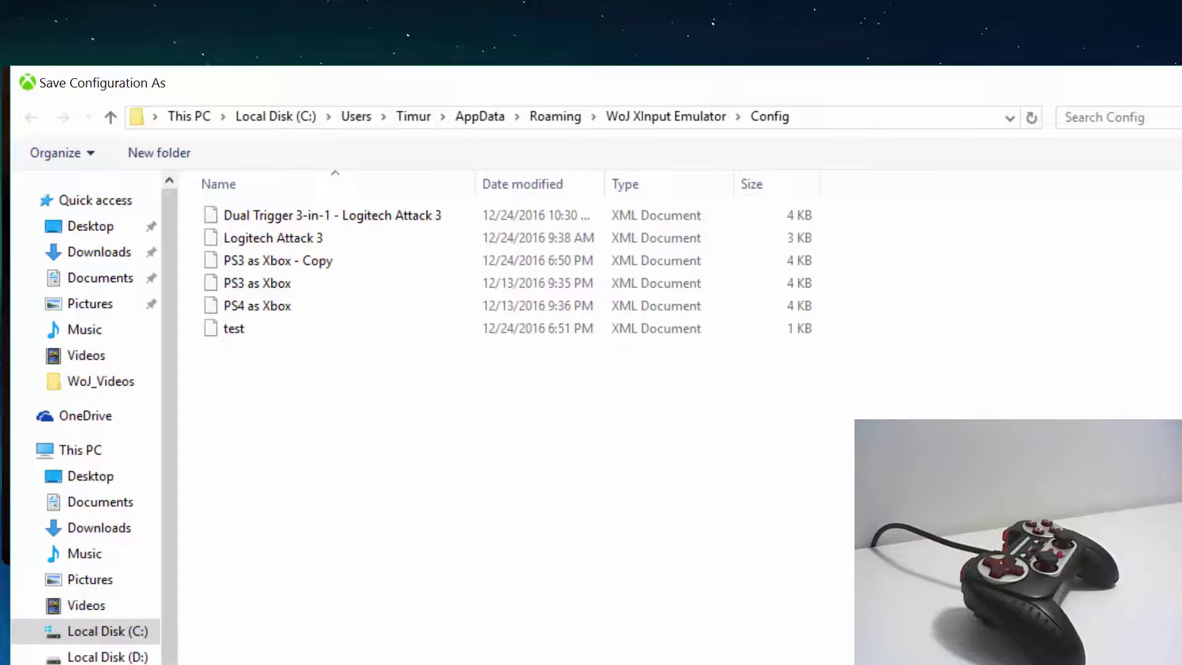
{"action": "key", "text": "Escape"}
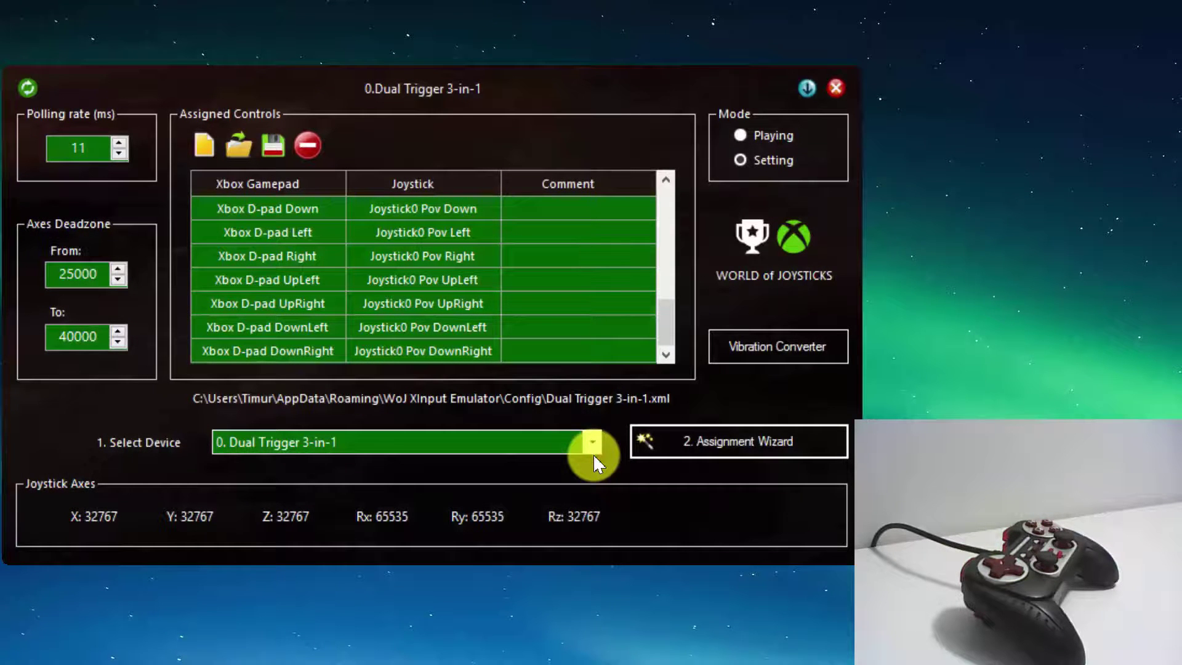
Step: Switch the emulator to Playing mode and open the Windows game controller settings for the Xbox 360 Controller for Windows
{"action": "left_click", "coordinate": [754, 142]}
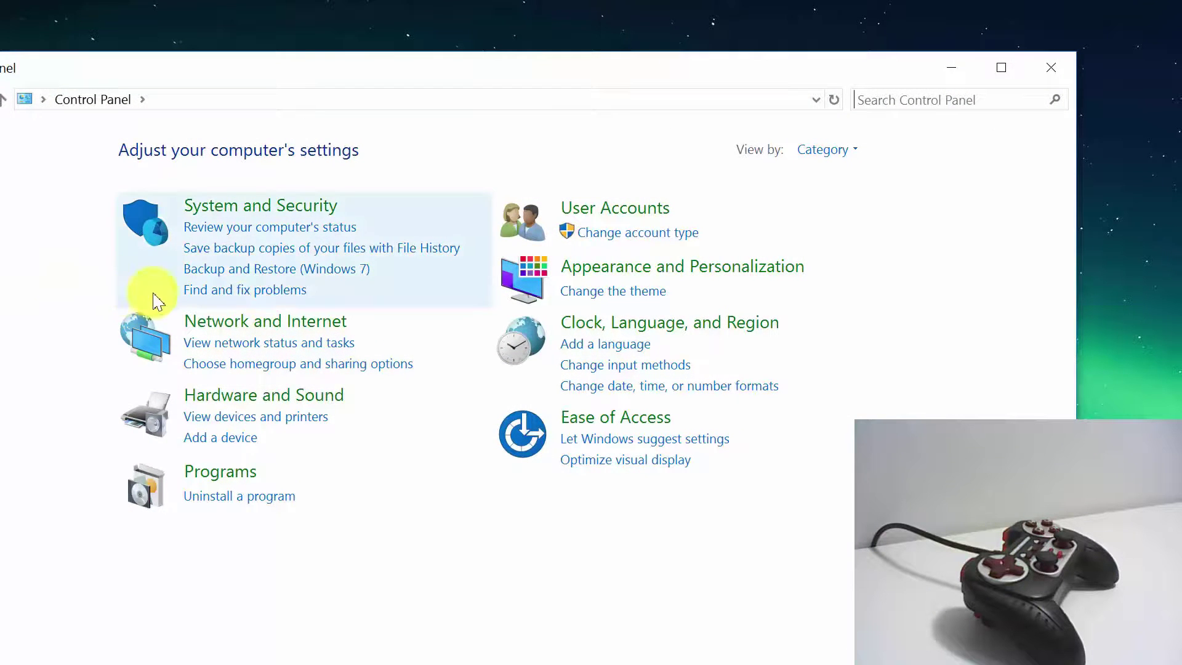
{"action": "left_click", "coordinate": [237, 400]}
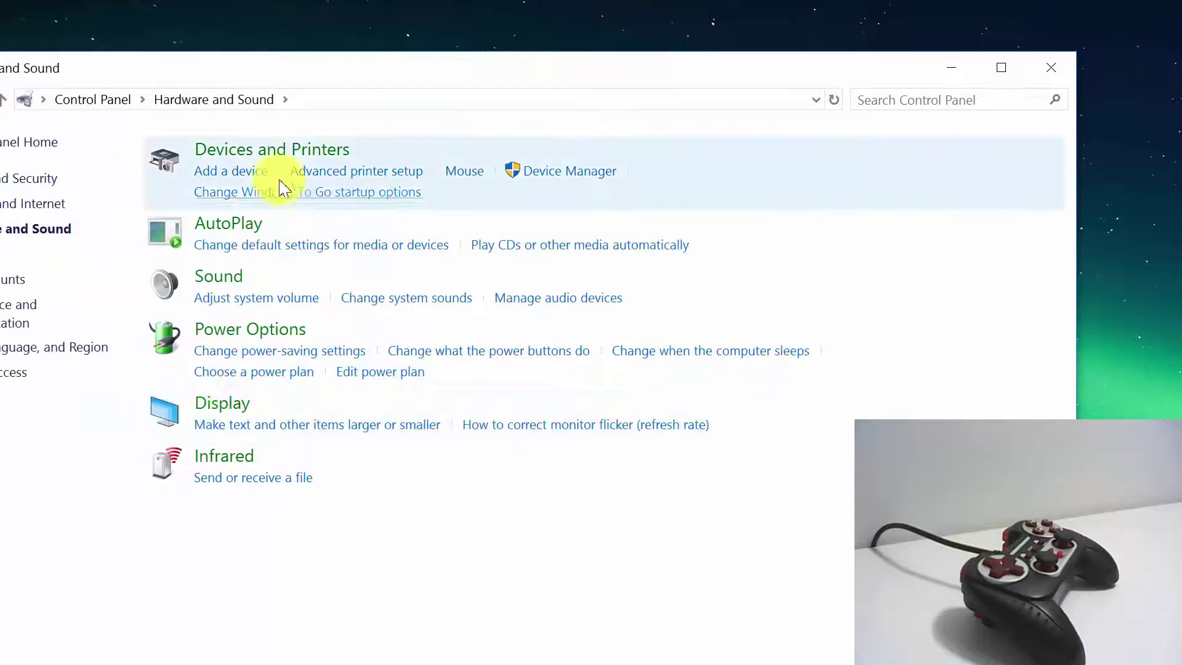
{"action": "left_click", "coordinate": [283, 152]}
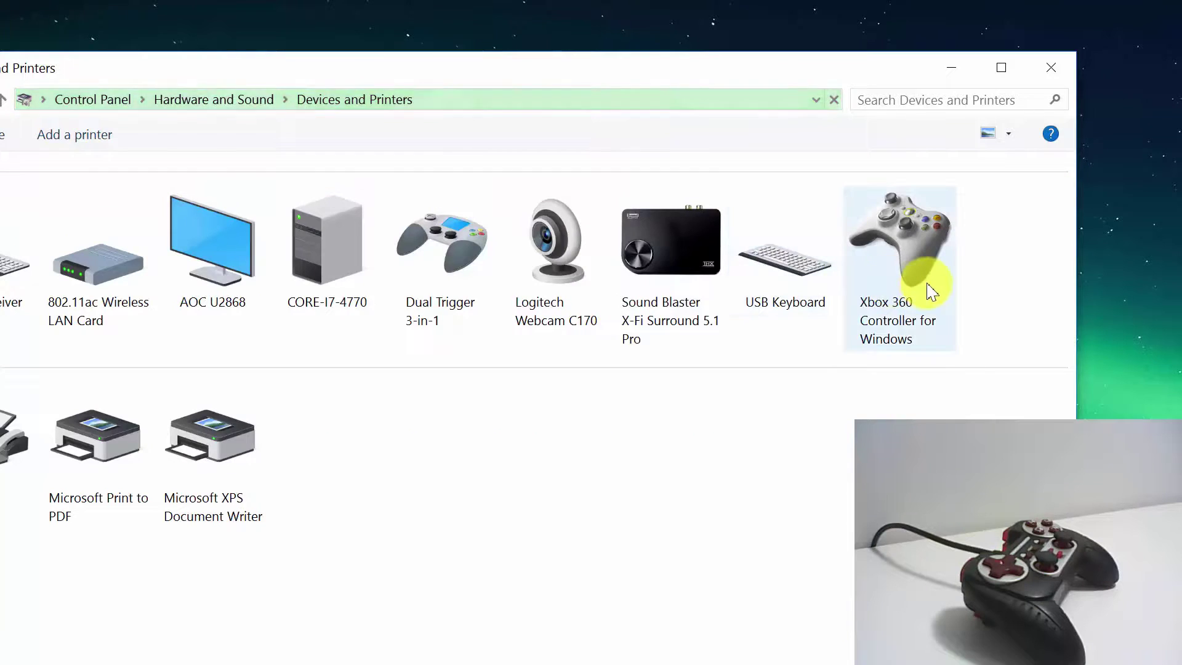
{"action": "left_click", "coordinate": [927, 285]}
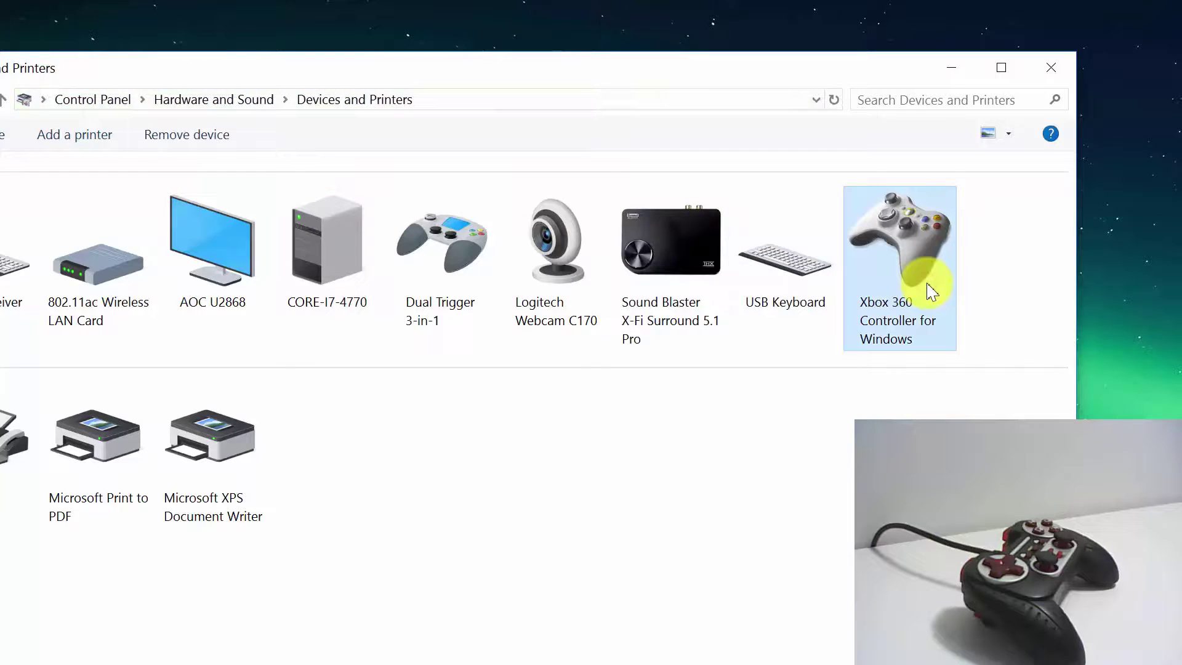
{"action": "right_click", "coordinate": [876, 299]}
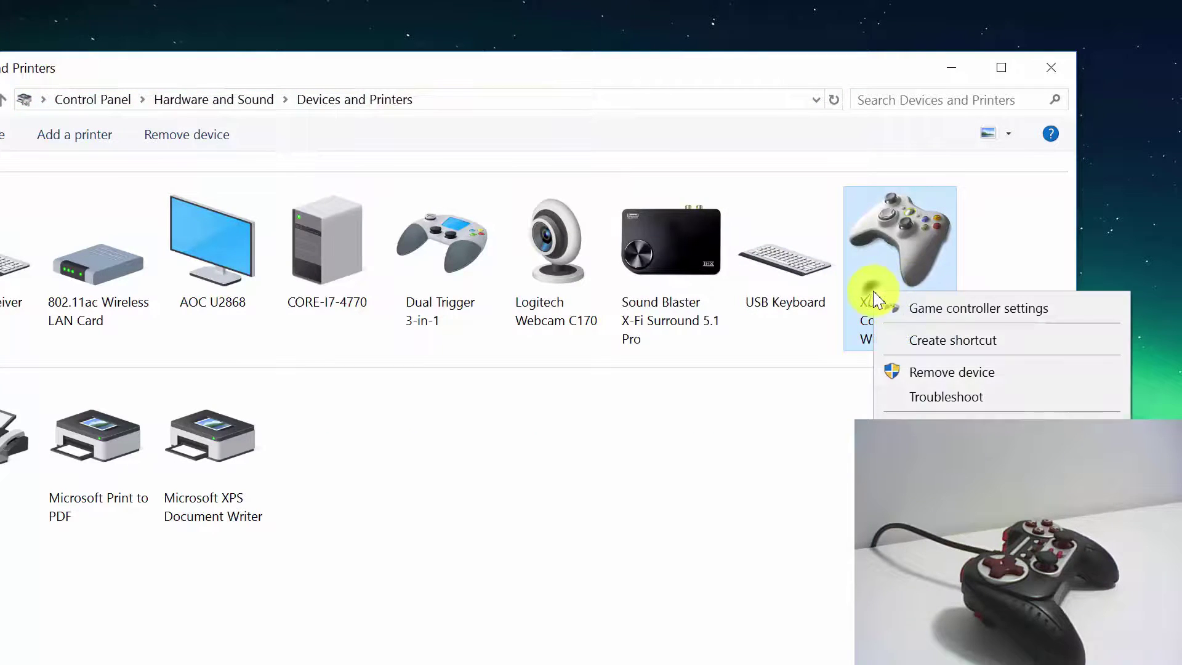
{"action": "left_click", "coordinate": [921, 310]}
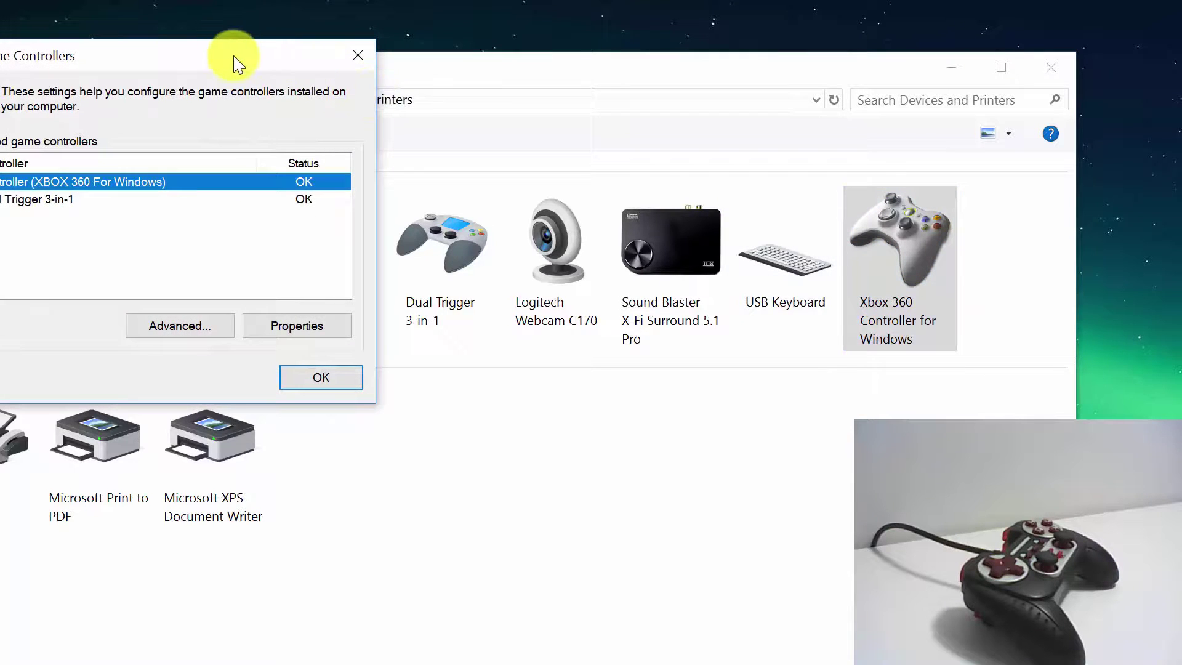
Step: Test the emulated XBOX 360 controller's axes, buttons and point of view hat in its properties, and close the controller and Control Panel windows
{"action": "left_click_drag", "start_coordinate": [240, 66], "coordinate": [386, 69]}
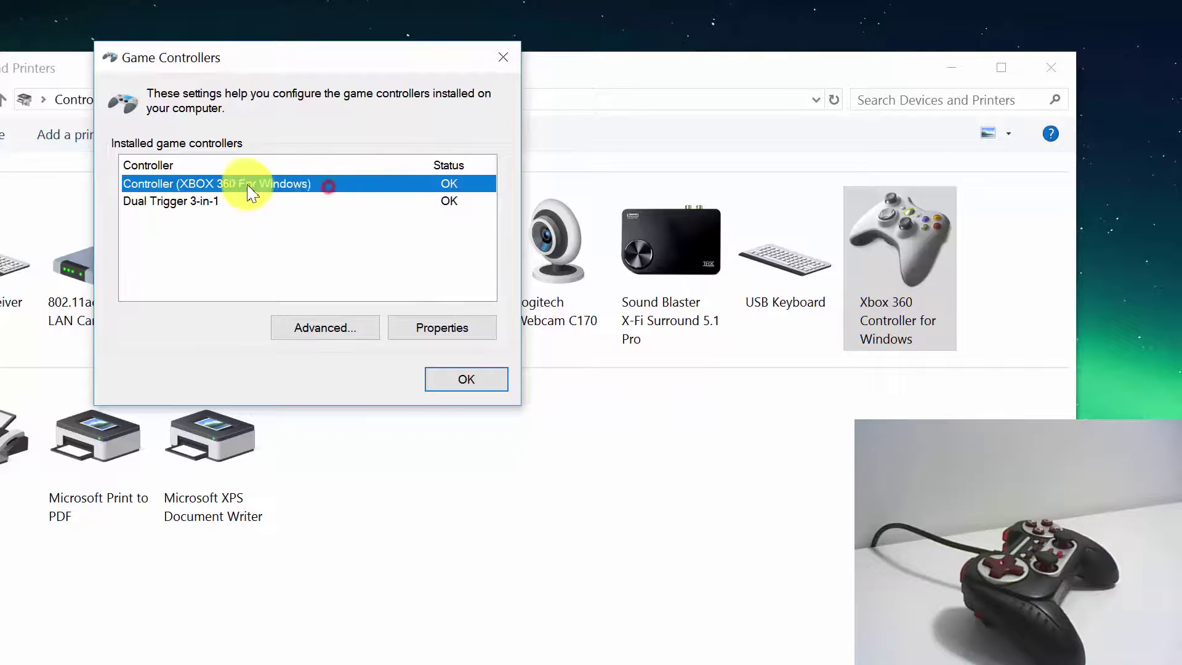
{"action": "left_click", "coordinate": [452, 331]}
{"action": "left_click_drag", "start_coordinate": [898, 374], "coordinate": [714, 61]}
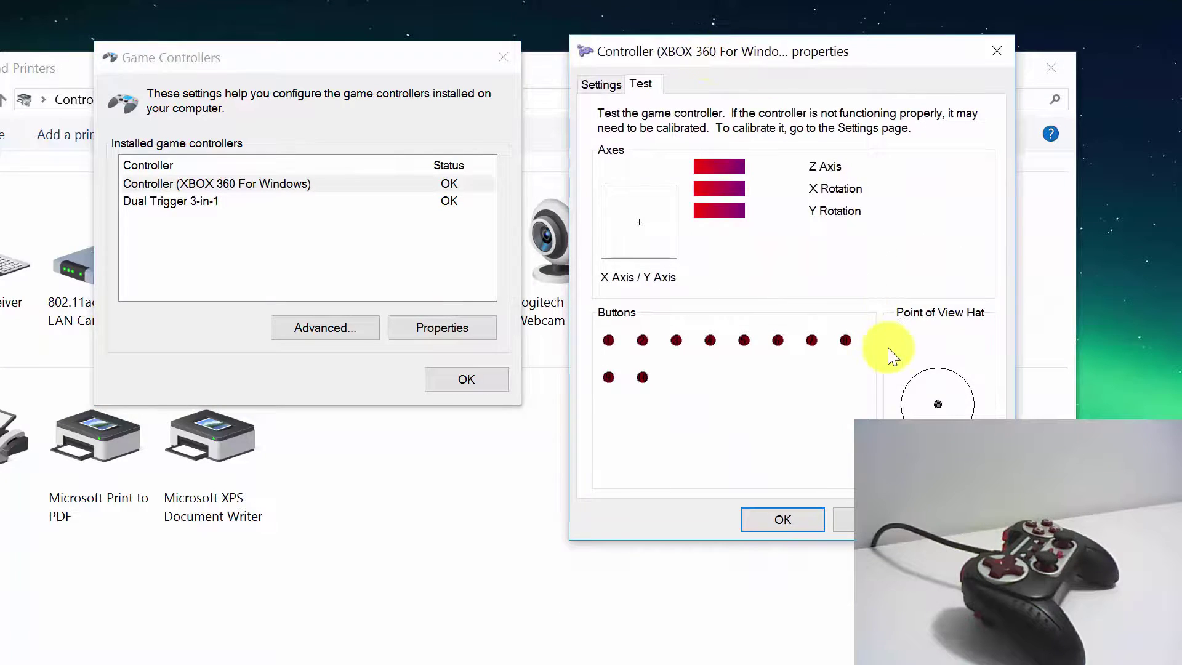
{"action": "left_click", "coordinate": [759, 248]}
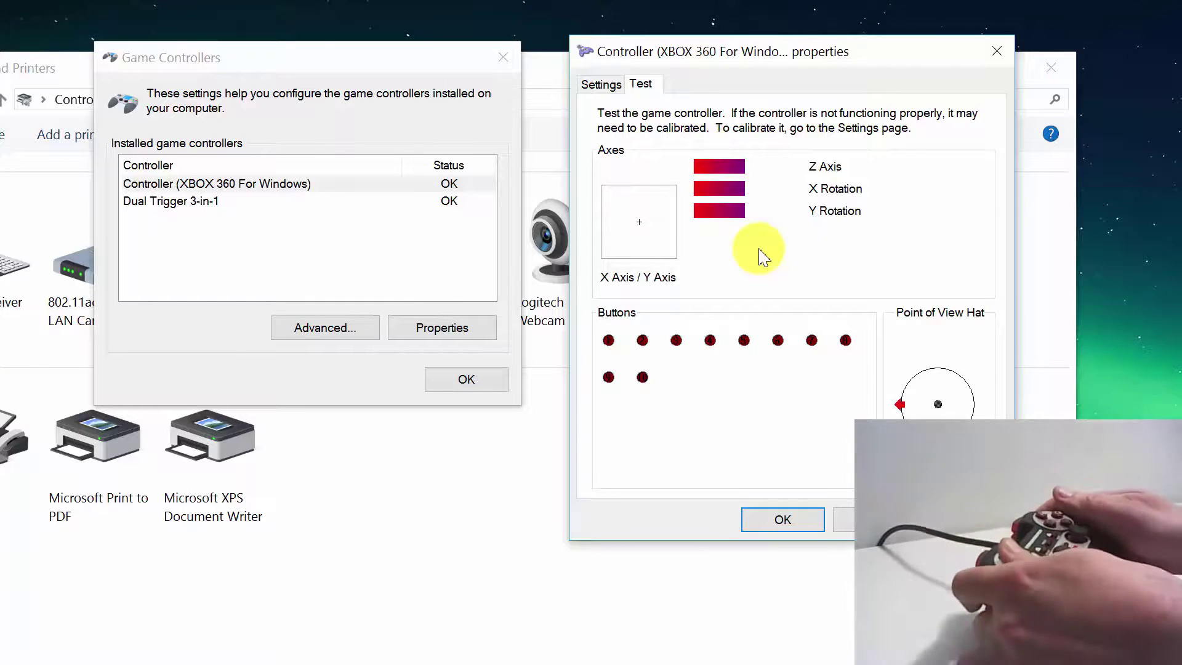
{"action": "left_click", "coordinate": [787, 519]}
{"action": "left_click", "coordinate": [478, 384]}
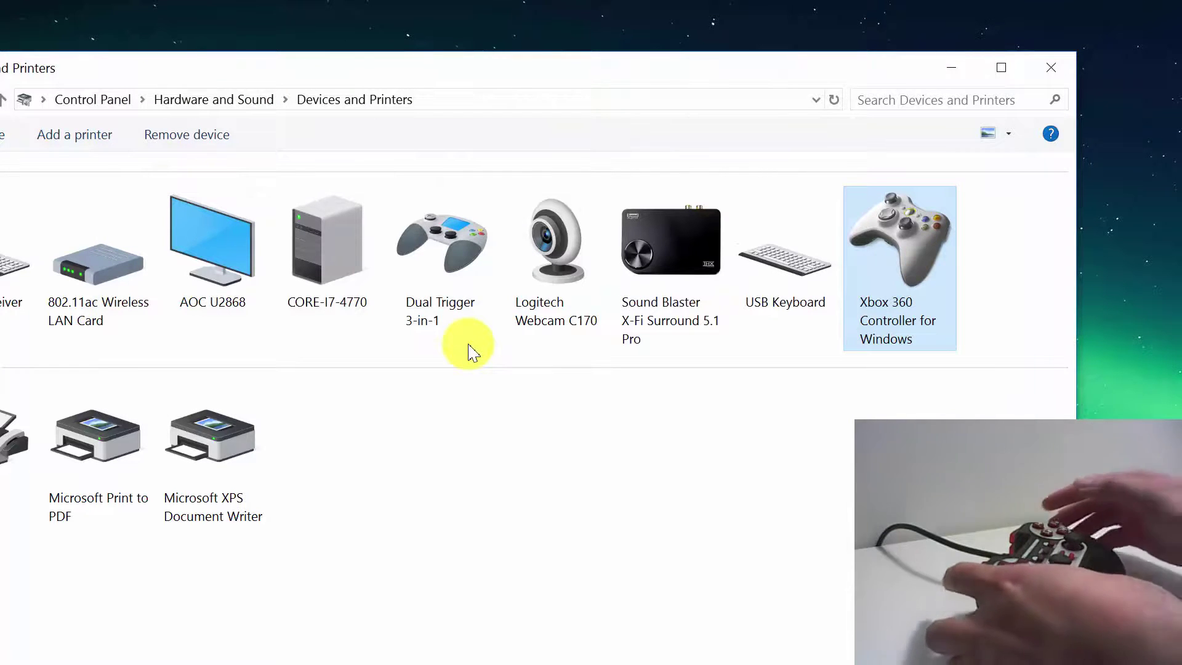
{"action": "left_click", "coordinate": [1051, 67]}
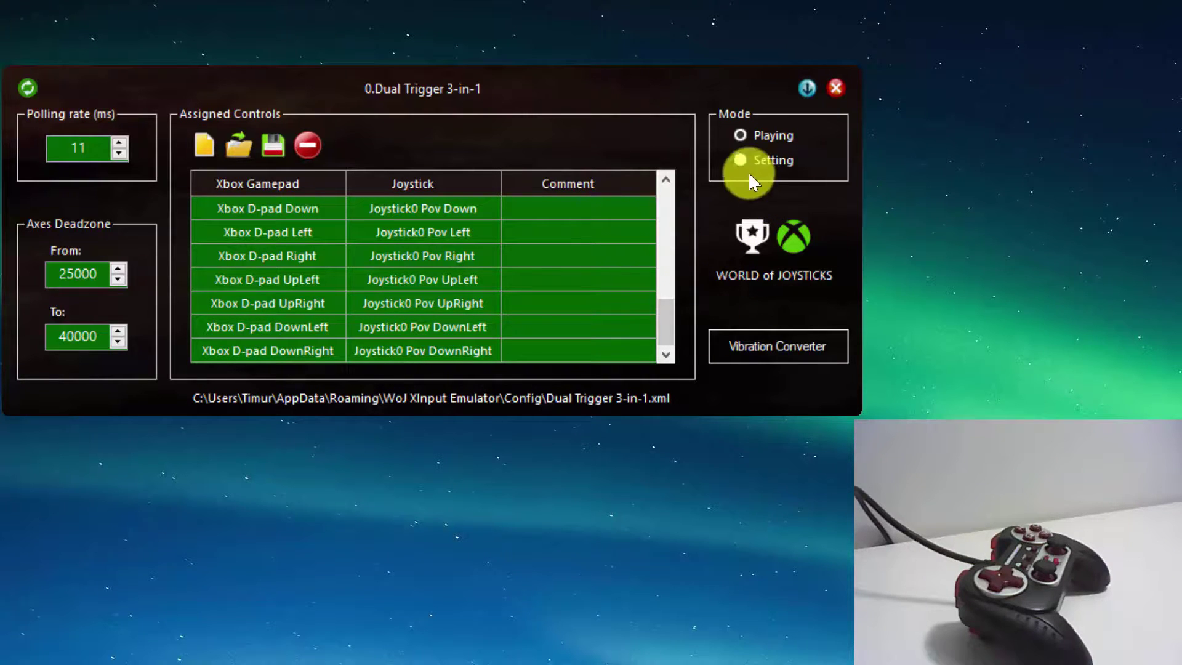
Step: Return the emulator to Setting mode and exit it
{"action": "left_click", "coordinate": [383, 89]}
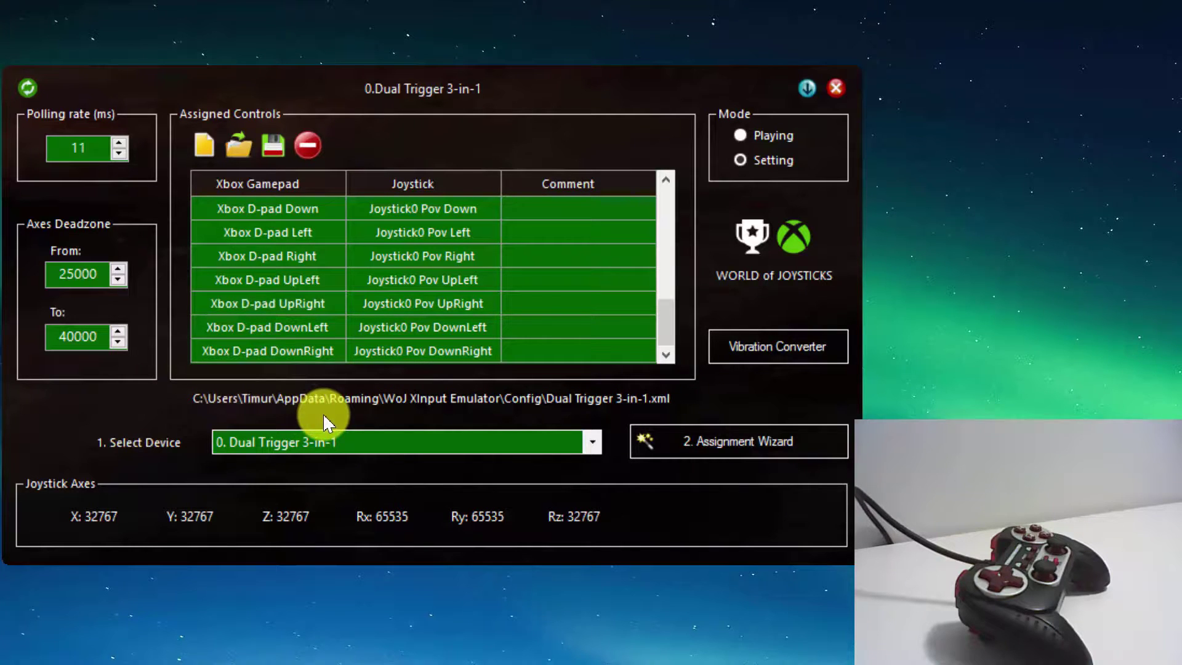
{"action": "right_click", "coordinate": [693, 398]}
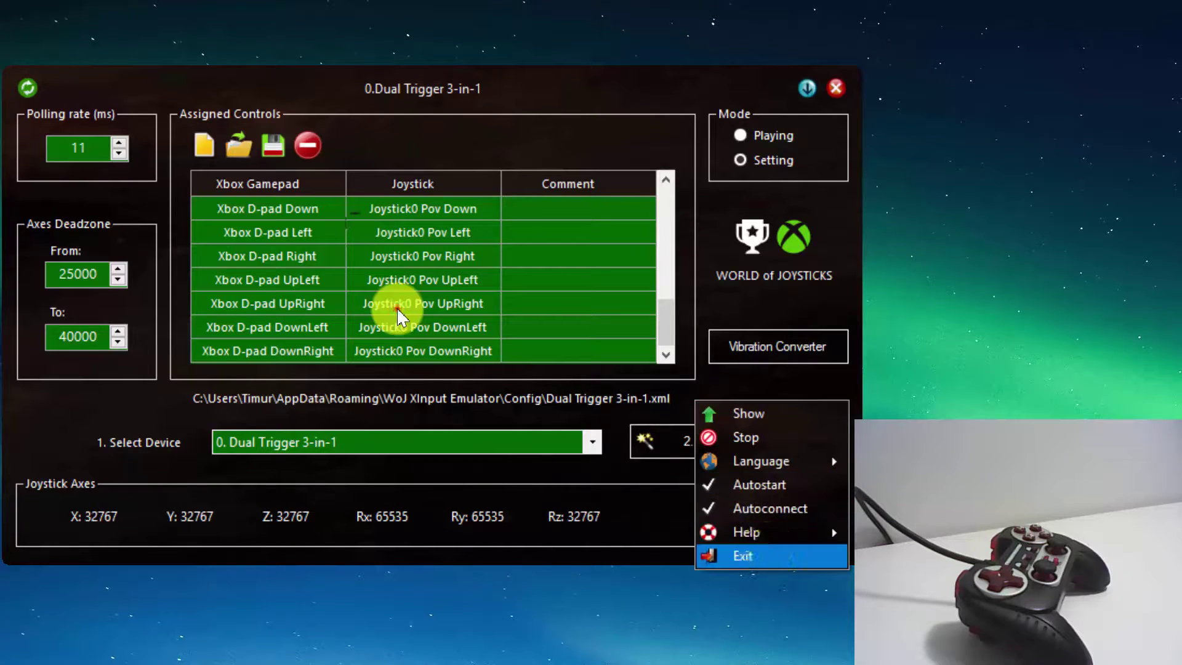
{"action": "left_click", "coordinate": [757, 553]}
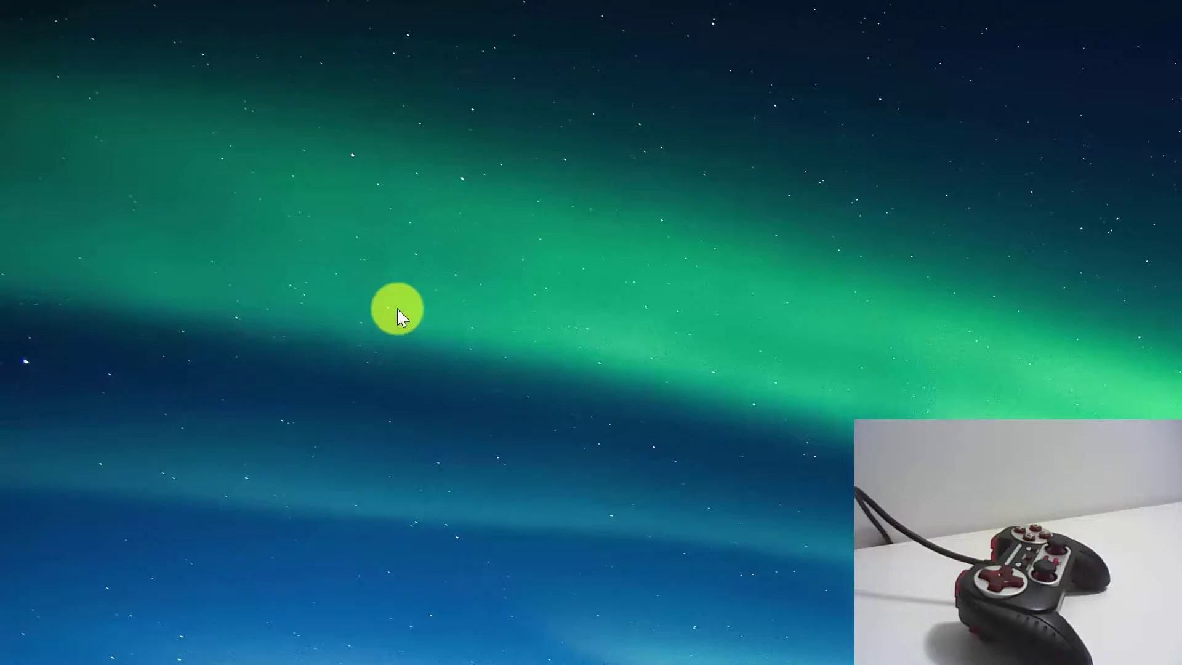